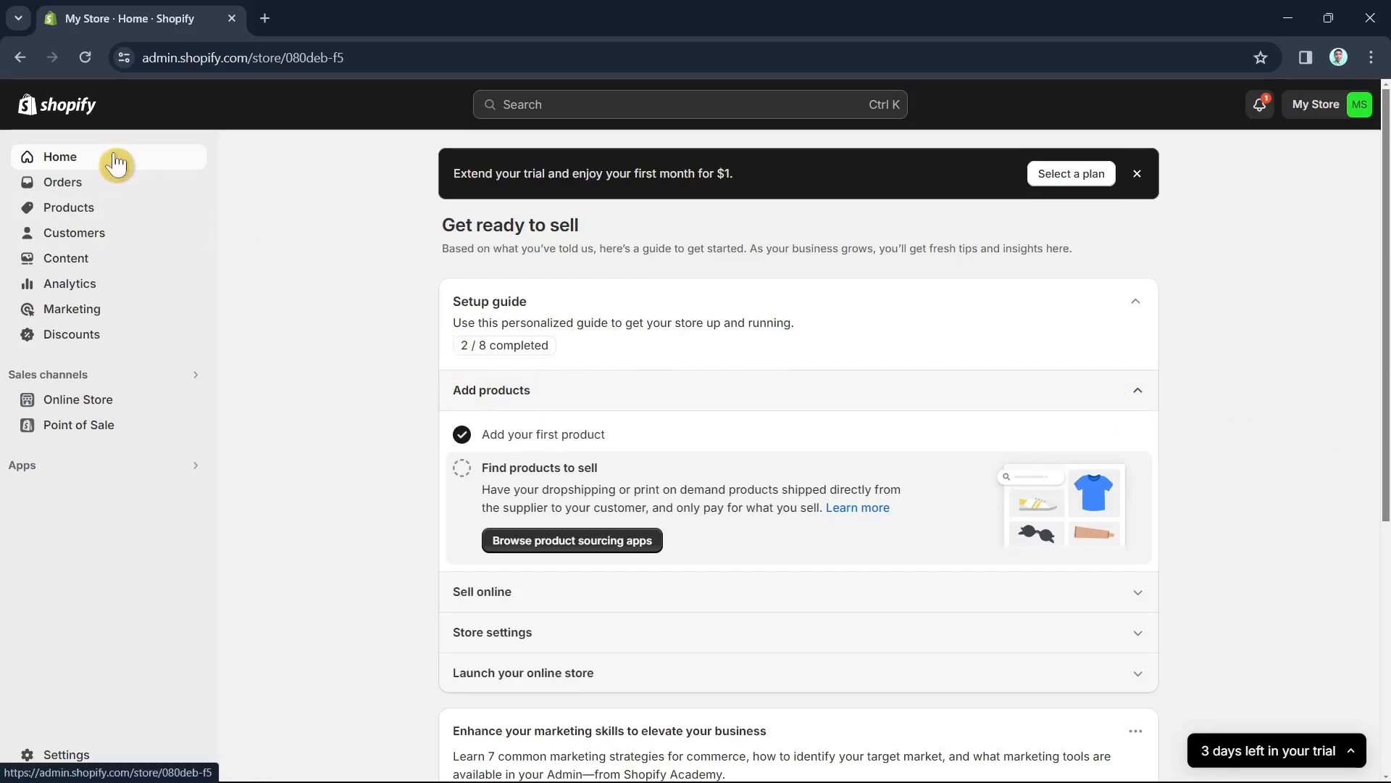
Add a new page to the online store and title it "FAQ"
left_click(88, 412)
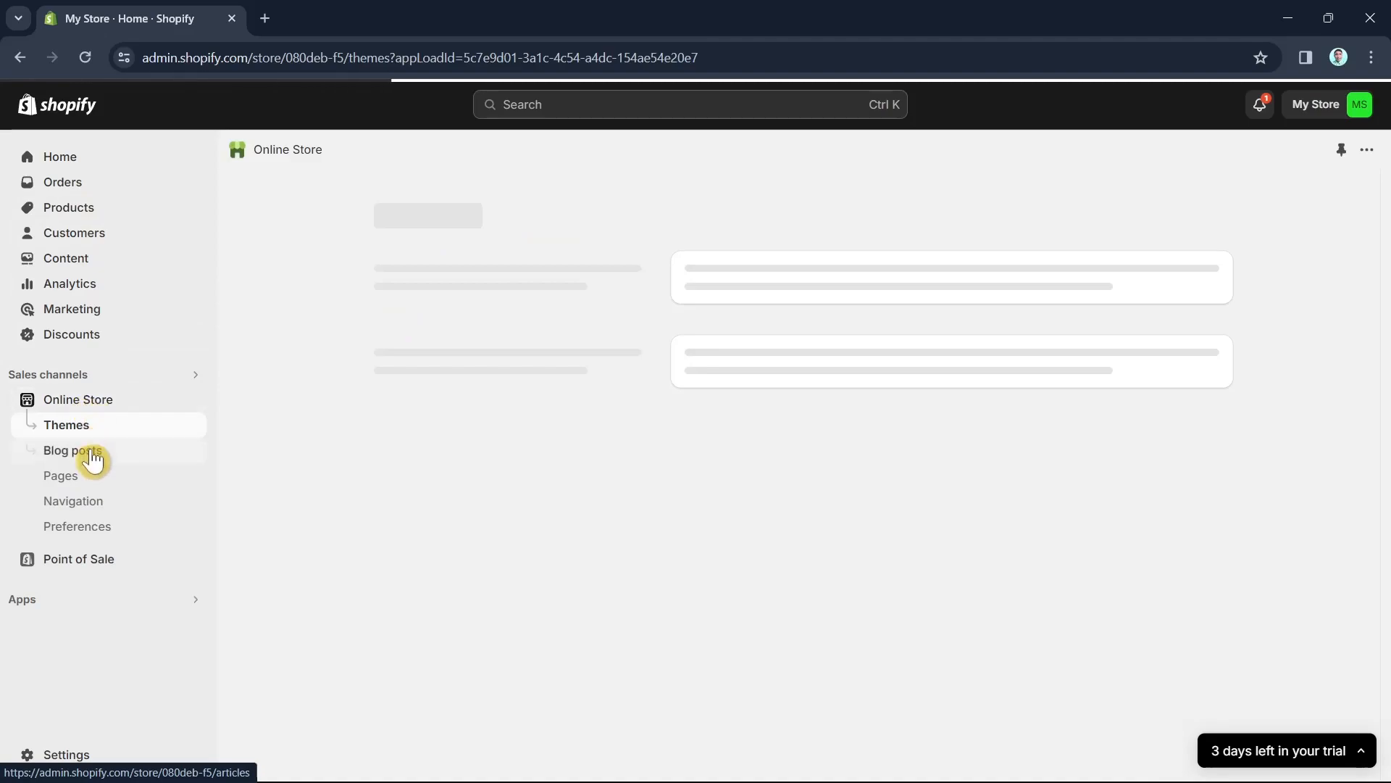
left_click(84, 481)
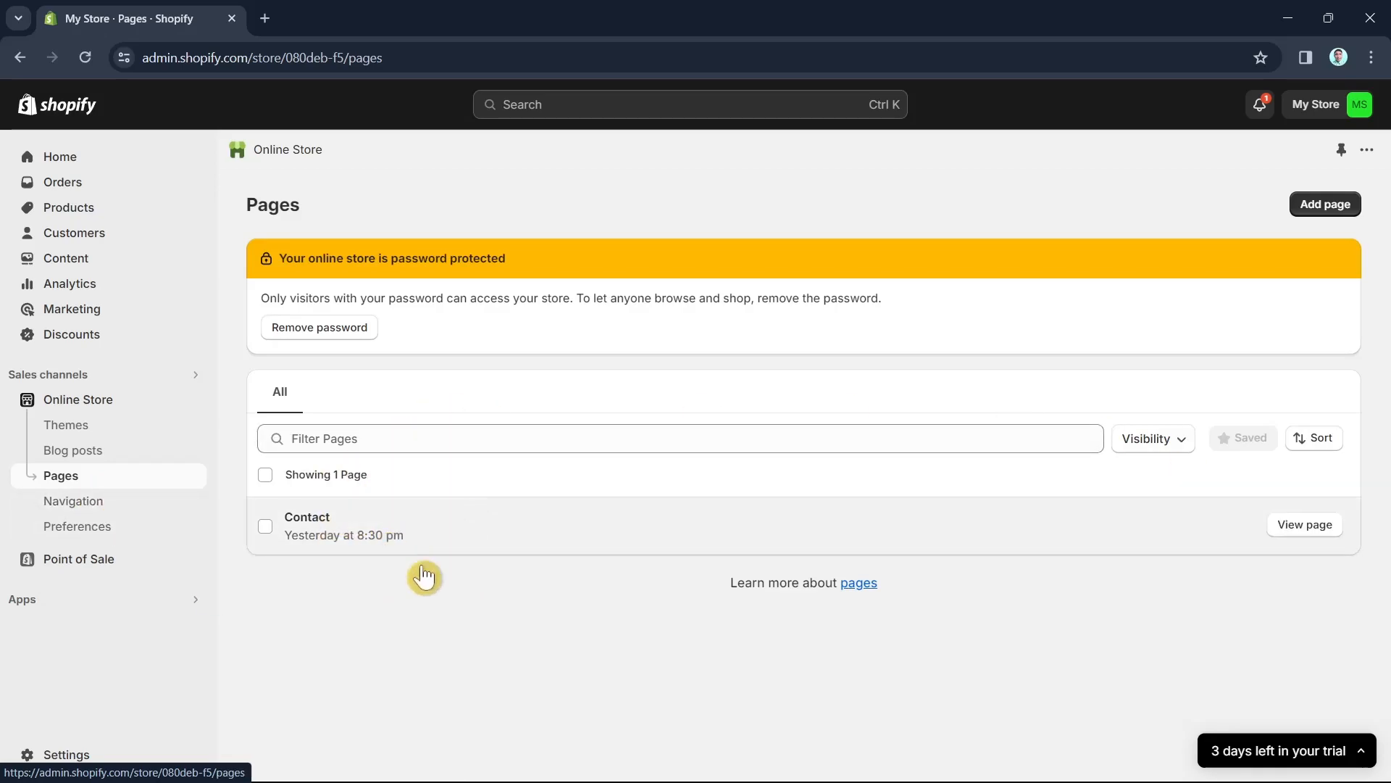
left_click(1349, 217)
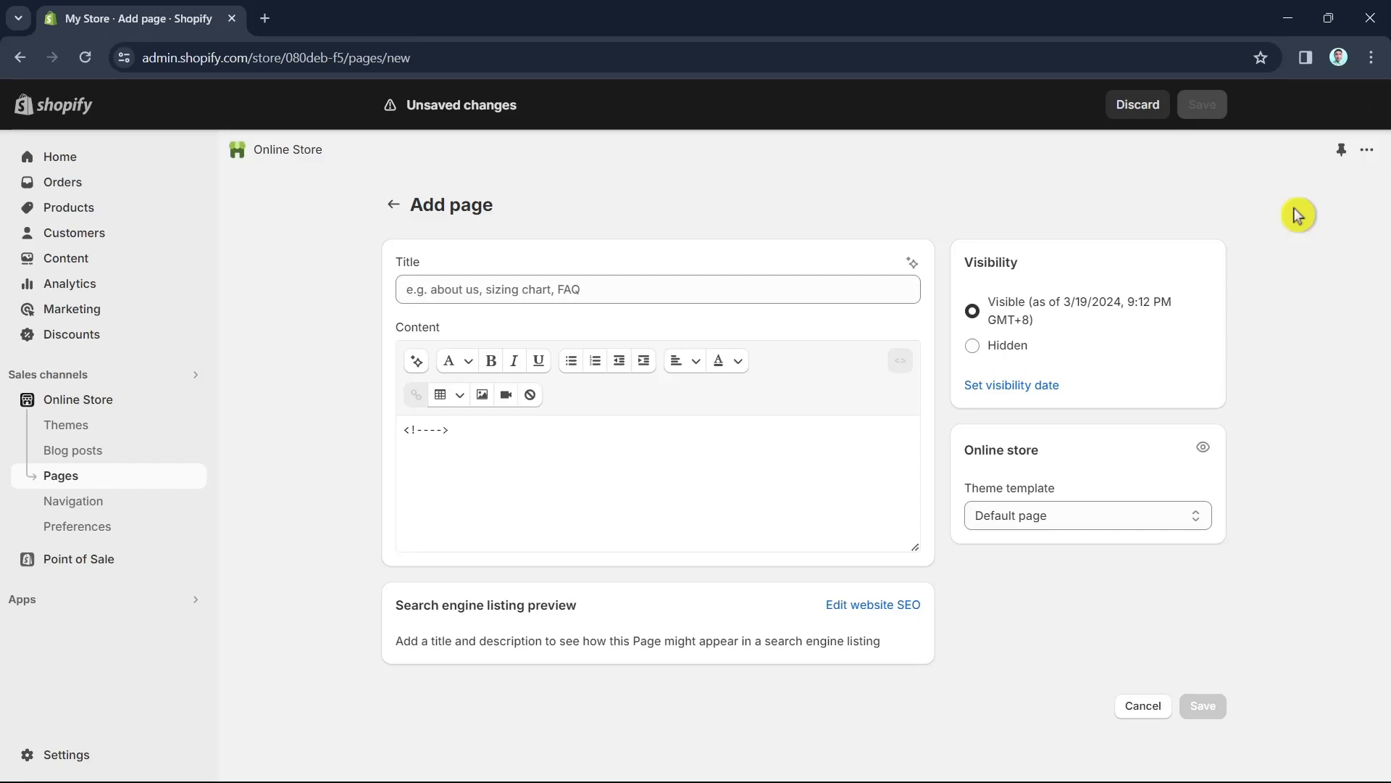
left_click(558, 289)
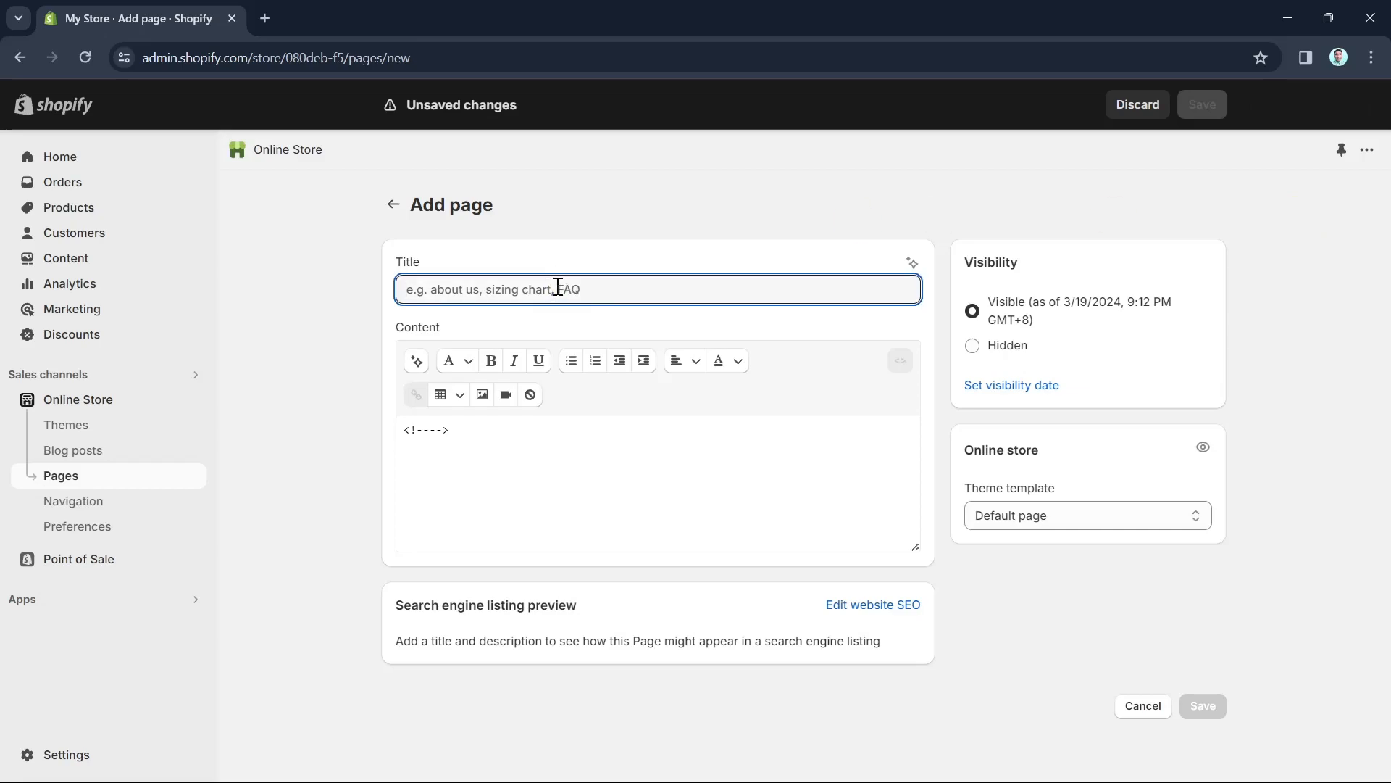
type("FAQ")
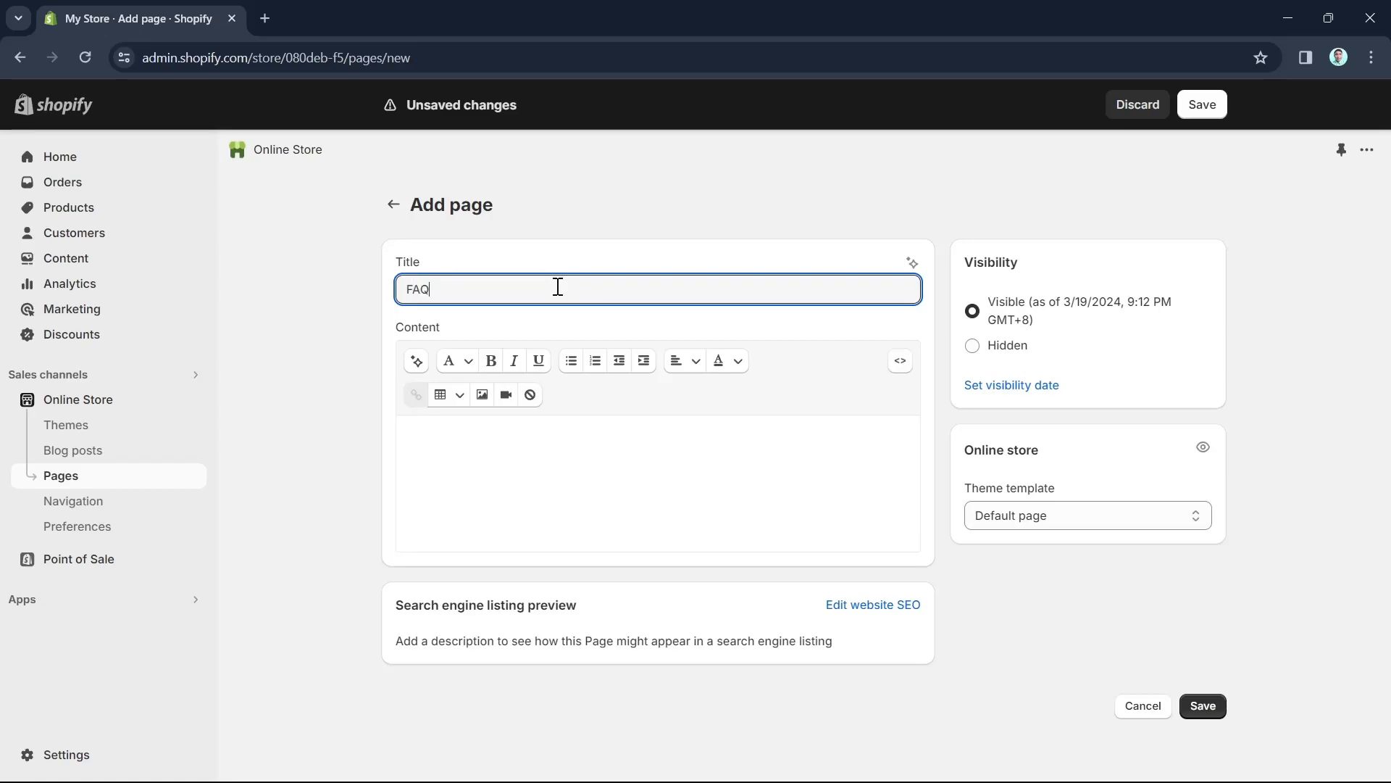
left_click(555, 437)
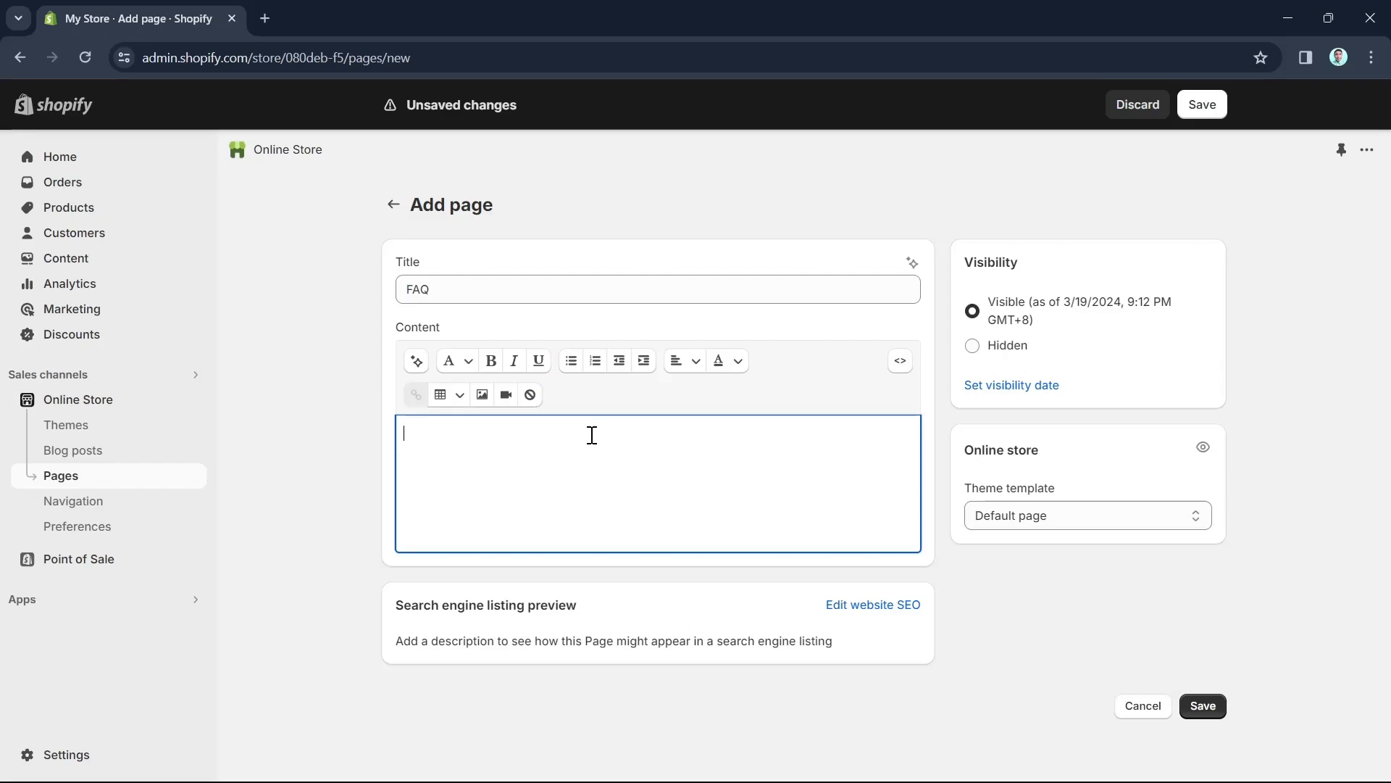
left_click(415, 366)
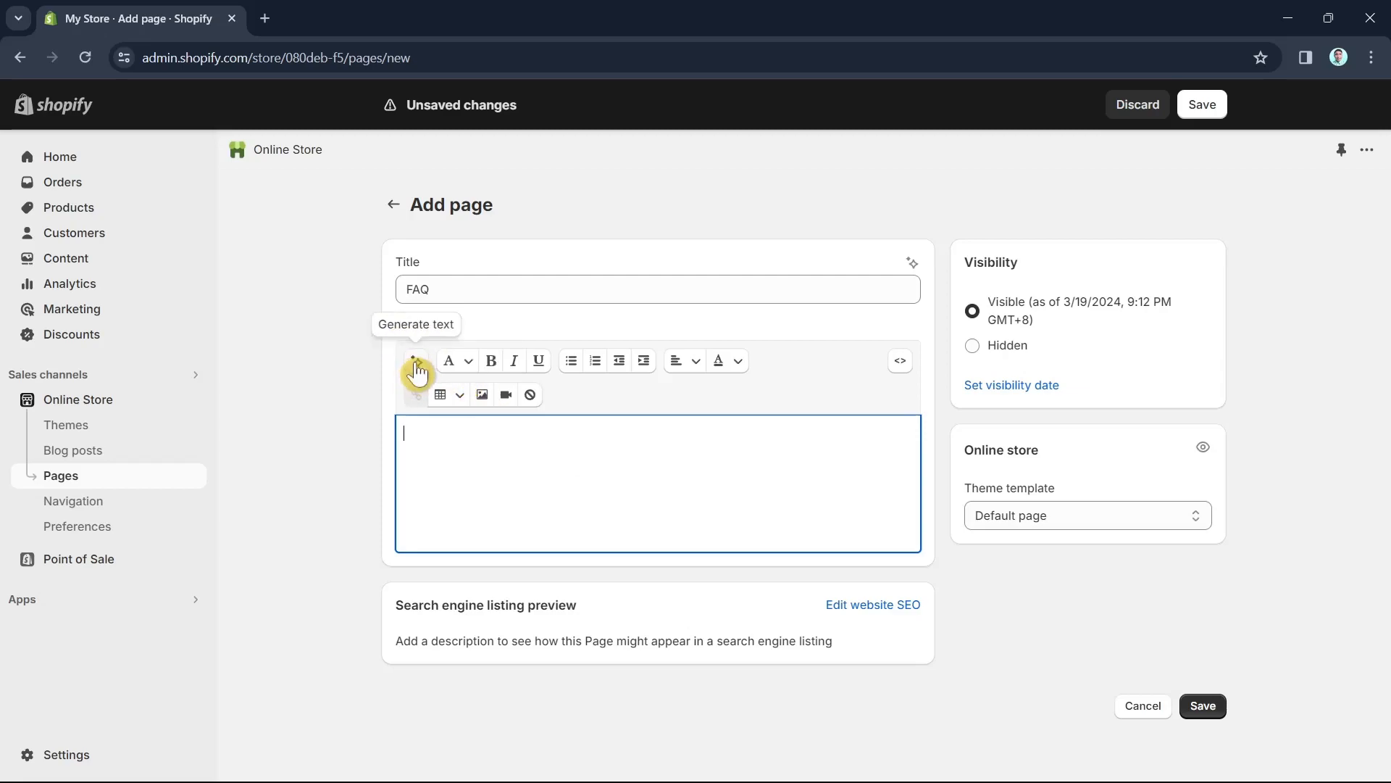
left_click(417, 371)
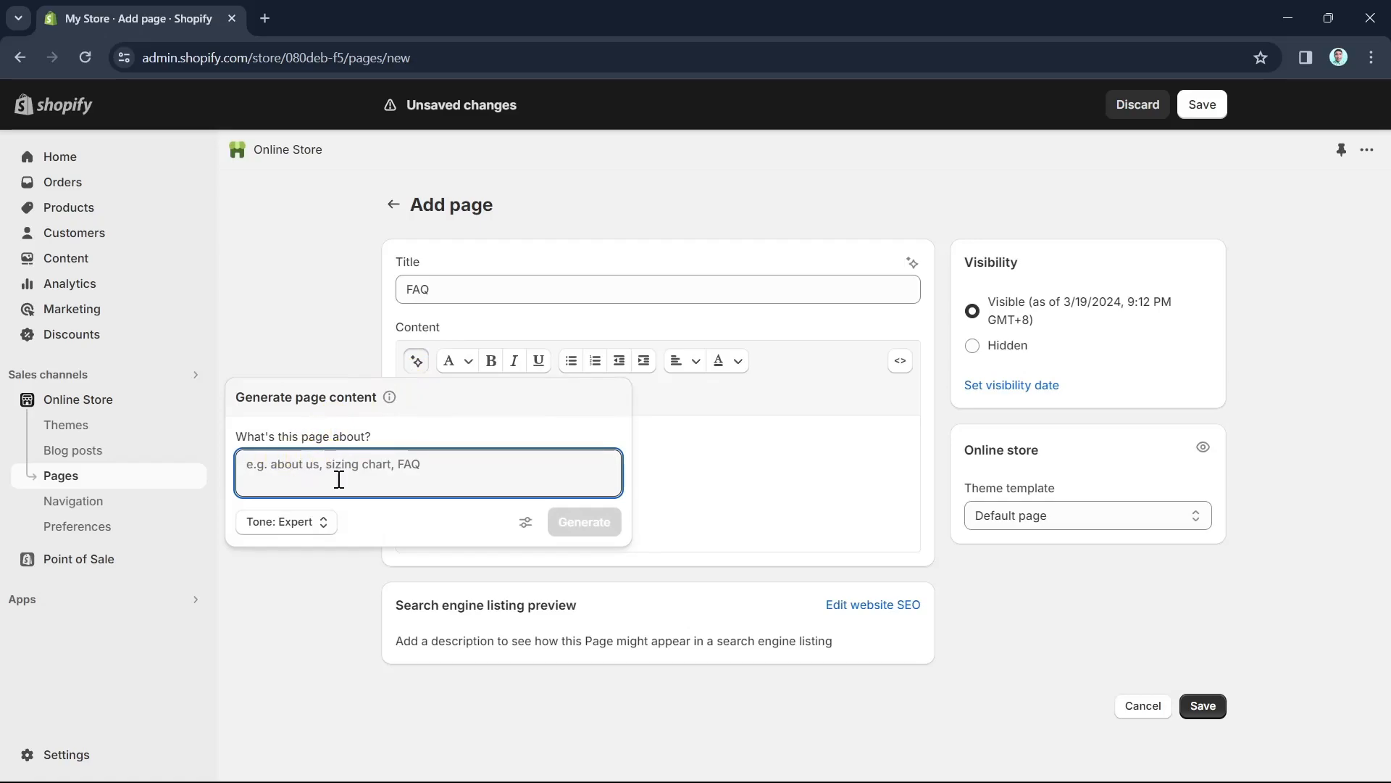
left_click(316, 531)
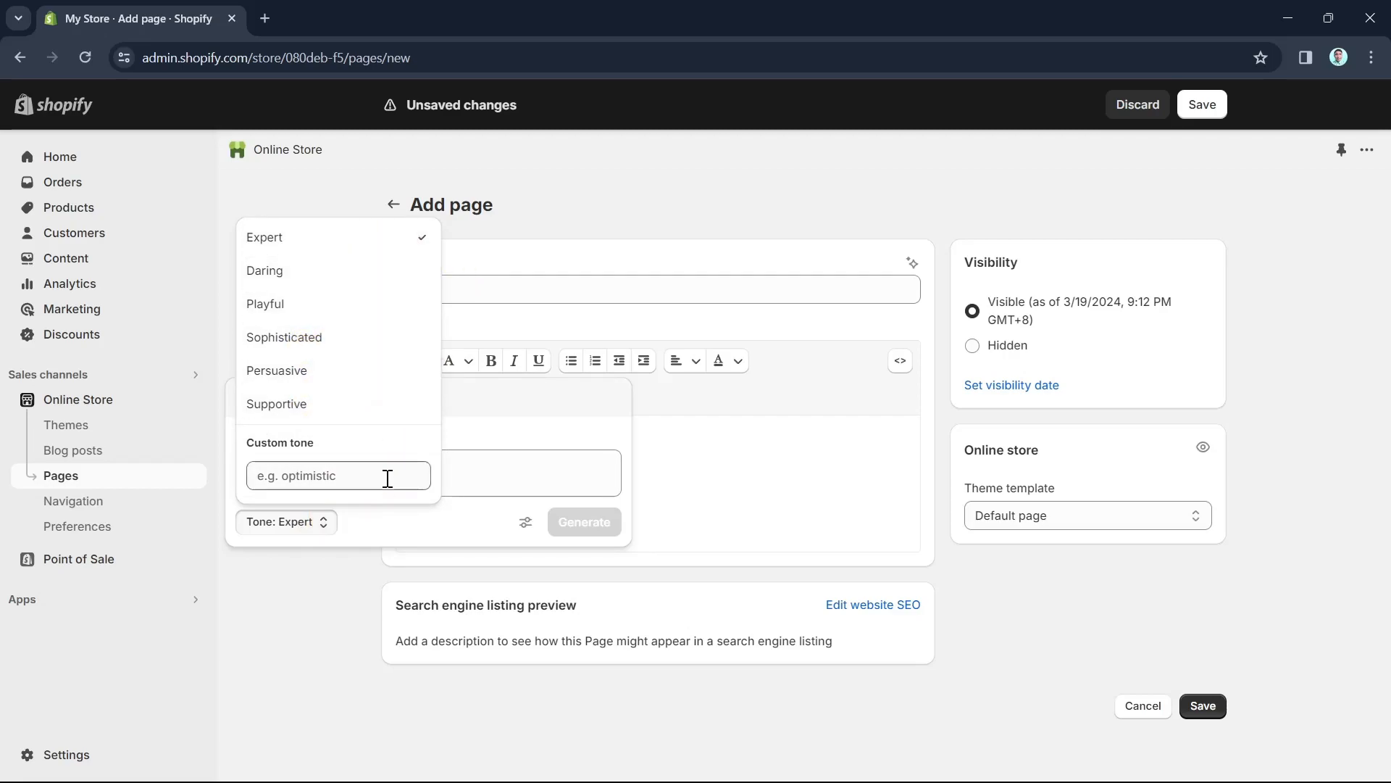
left_click(322, 522)
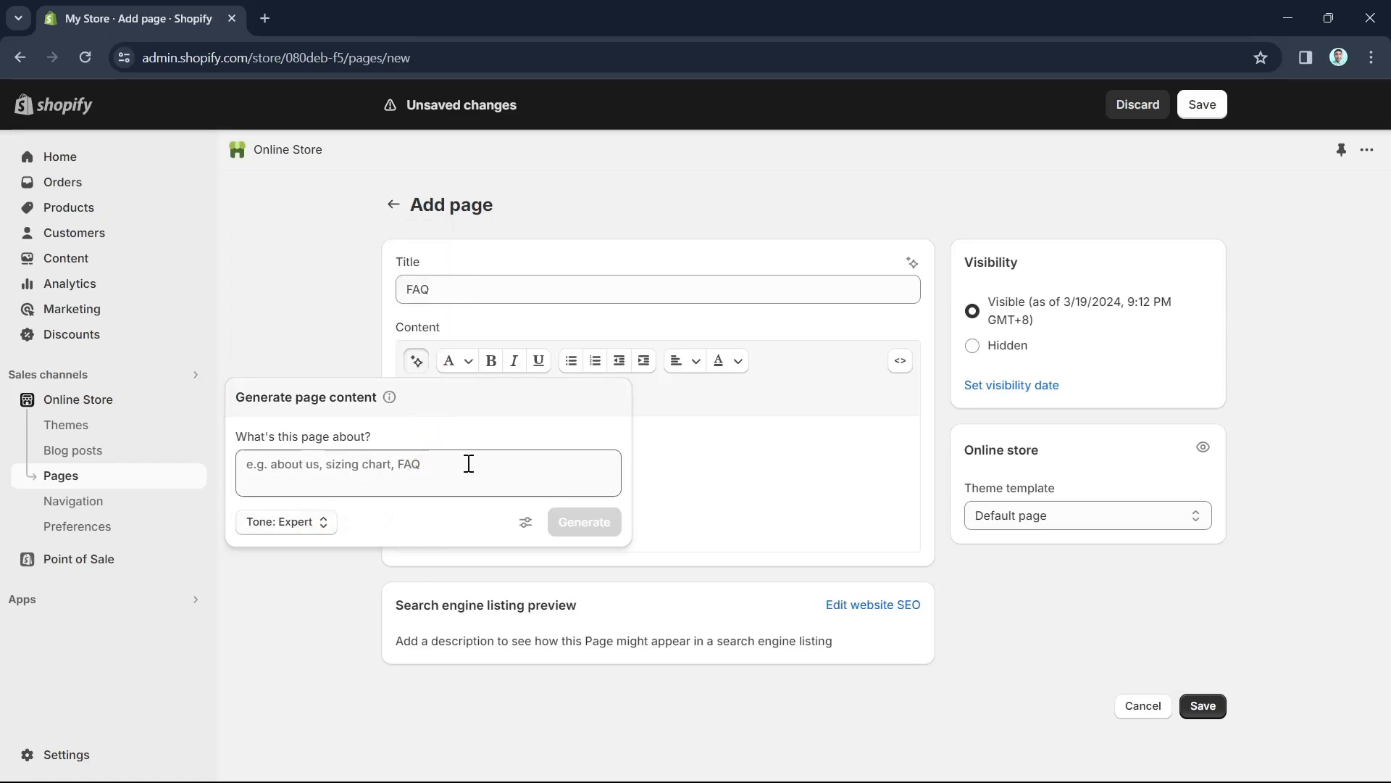
Enter "My FAQ" as the page content and make the text bold
left_click(680, 445)
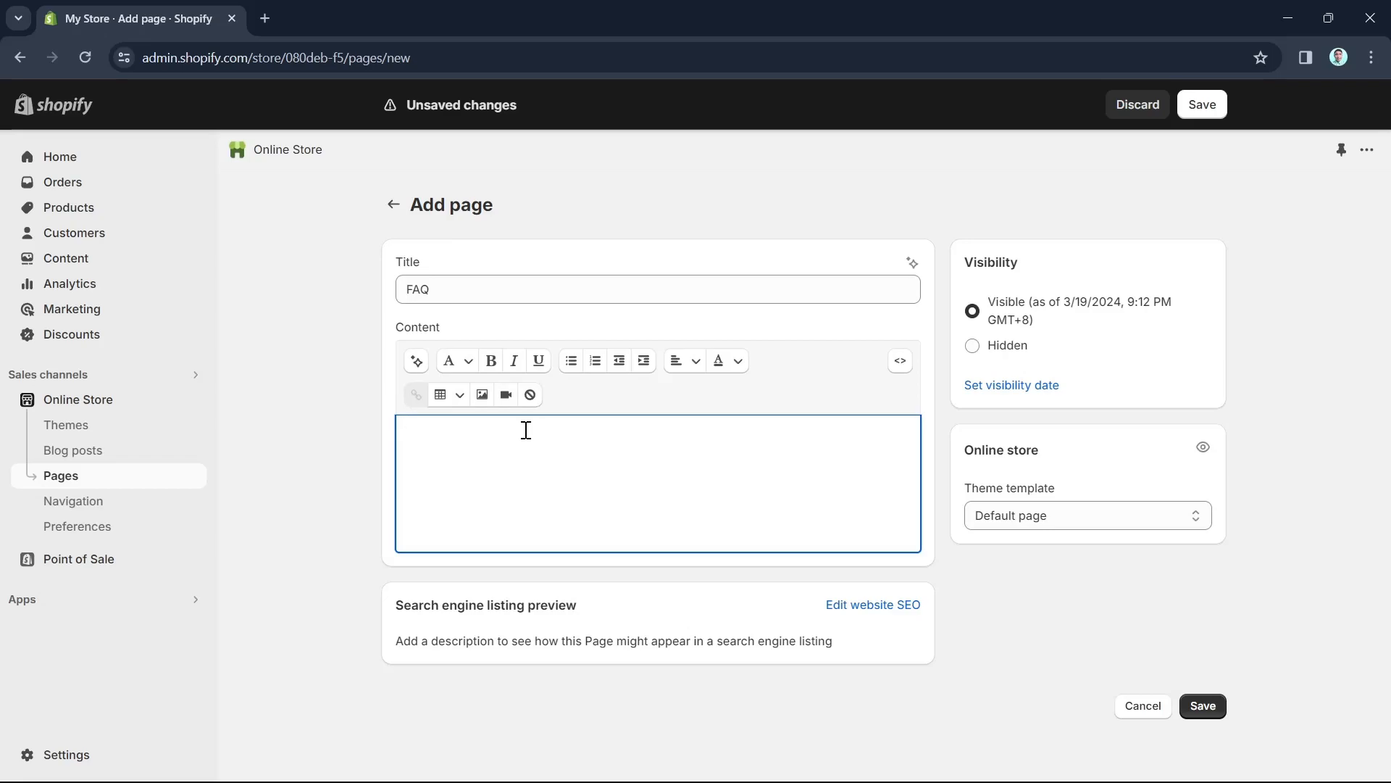
type("My FAQ")
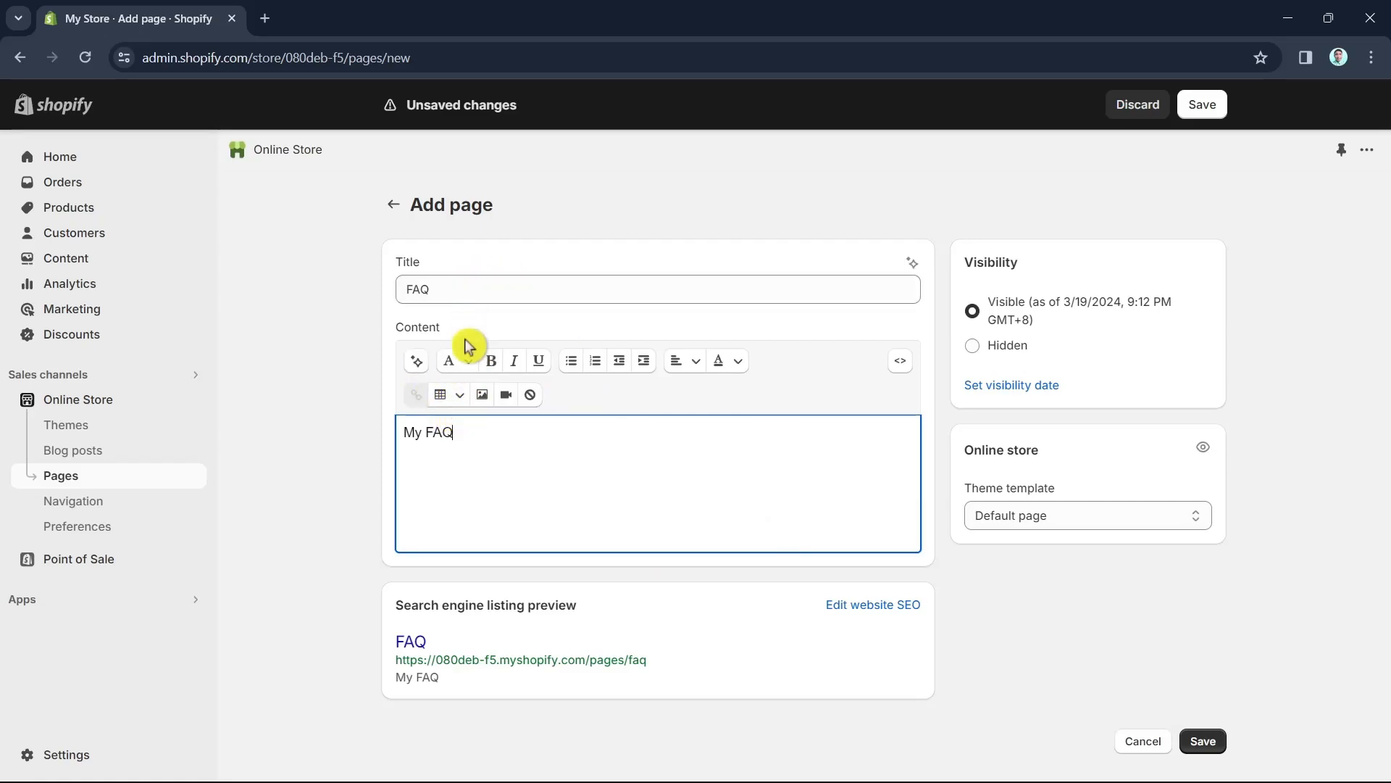
left_click(468, 369)
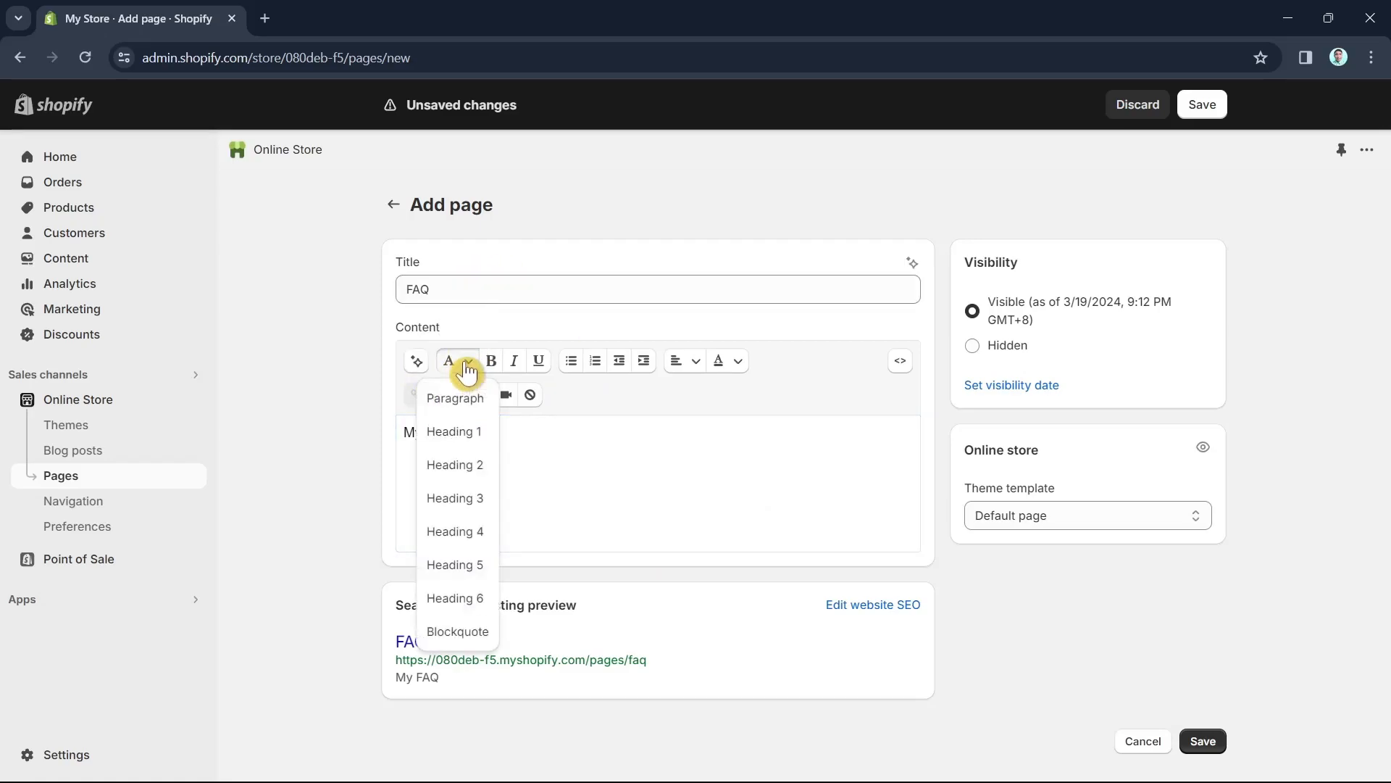
left_click(467, 370)
double_click(440, 432)
double_click(415, 432)
left_click(430, 434)
left_click_drag(469, 432, 394, 431)
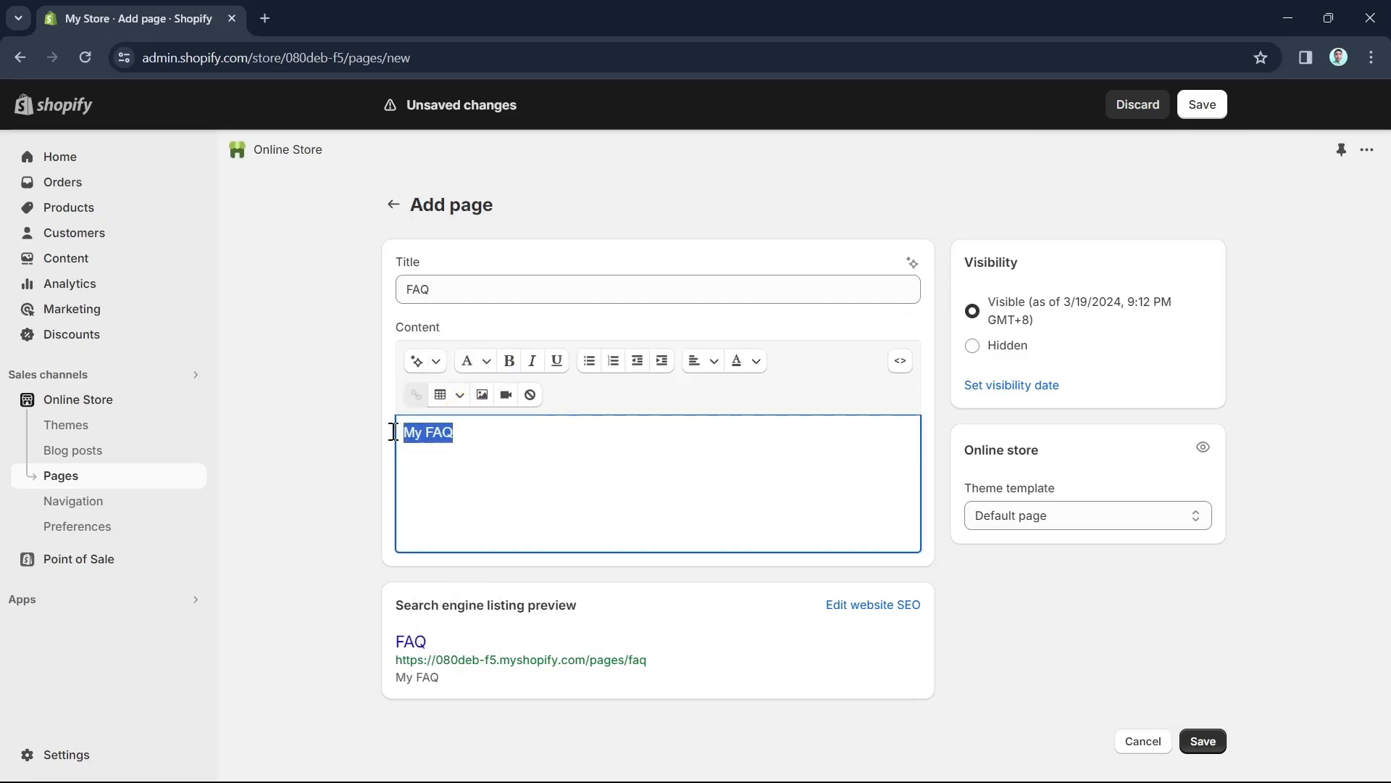
left_click(510, 367)
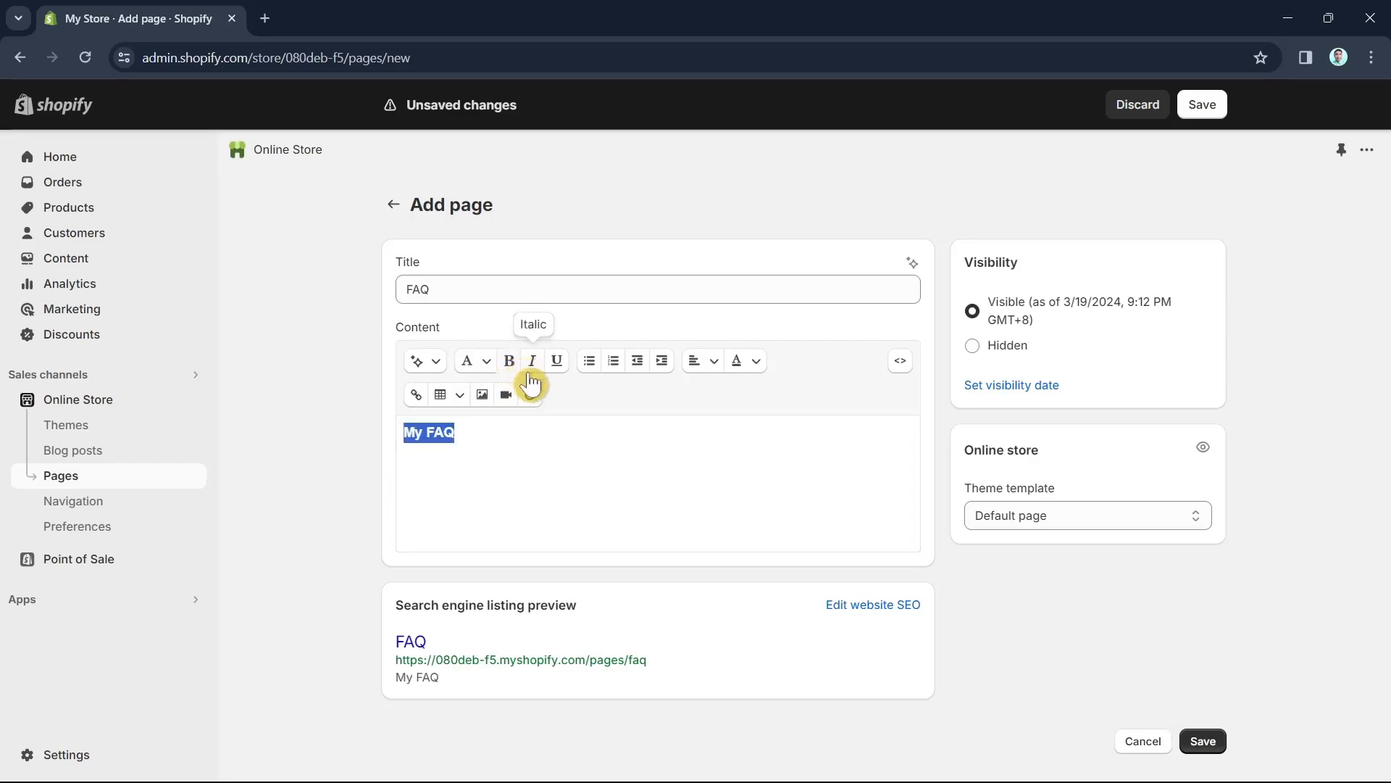
left_click(549, 434)
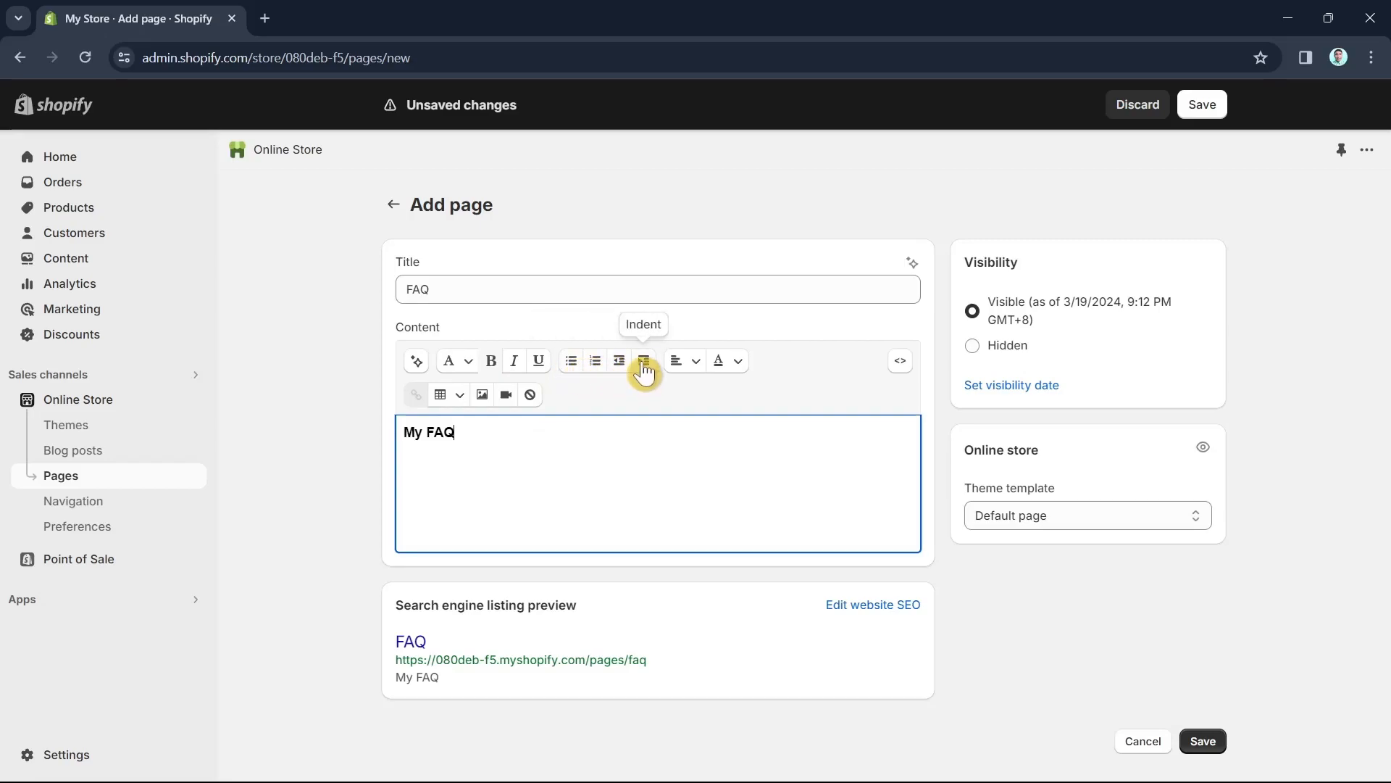
left_click(729, 377)
left_click(727, 371)
left_click(727, 371)
left_click(727, 371)
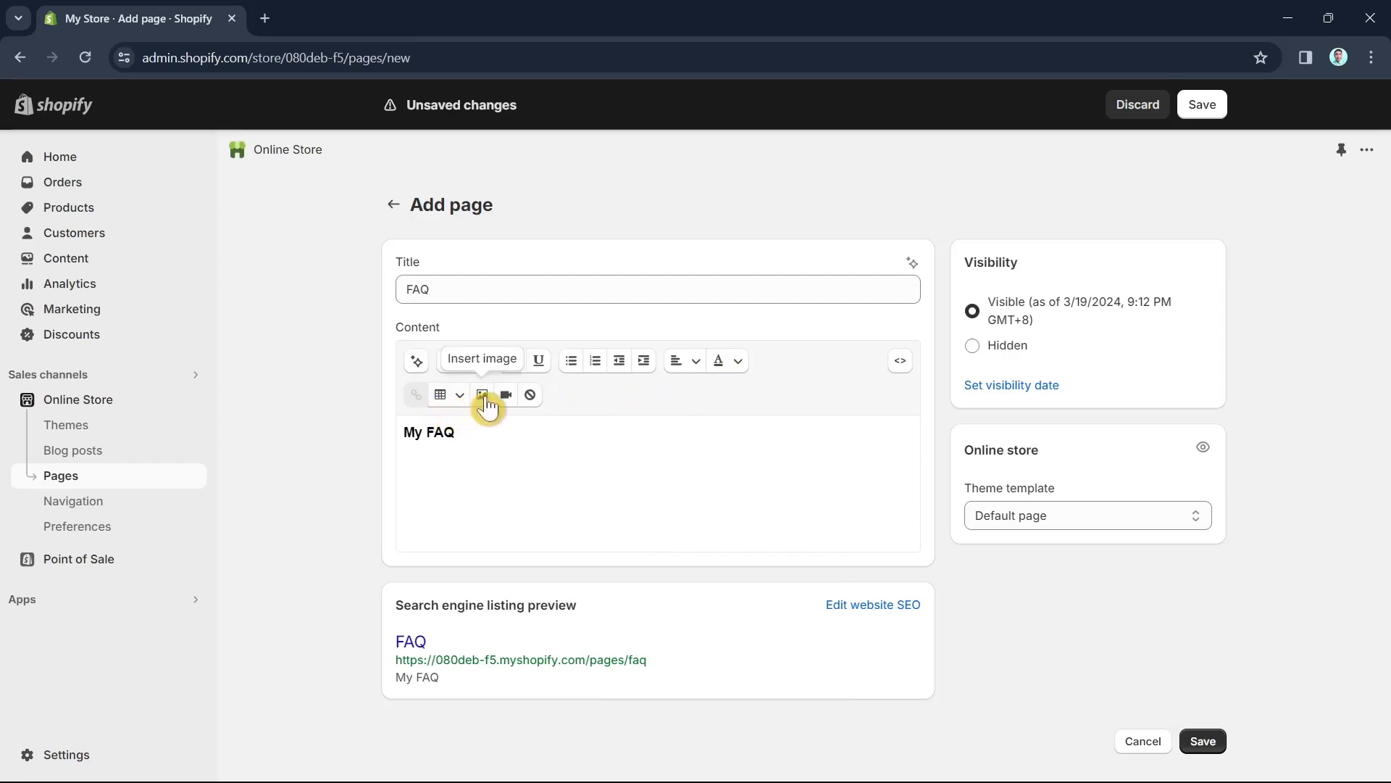
left_click(529, 397)
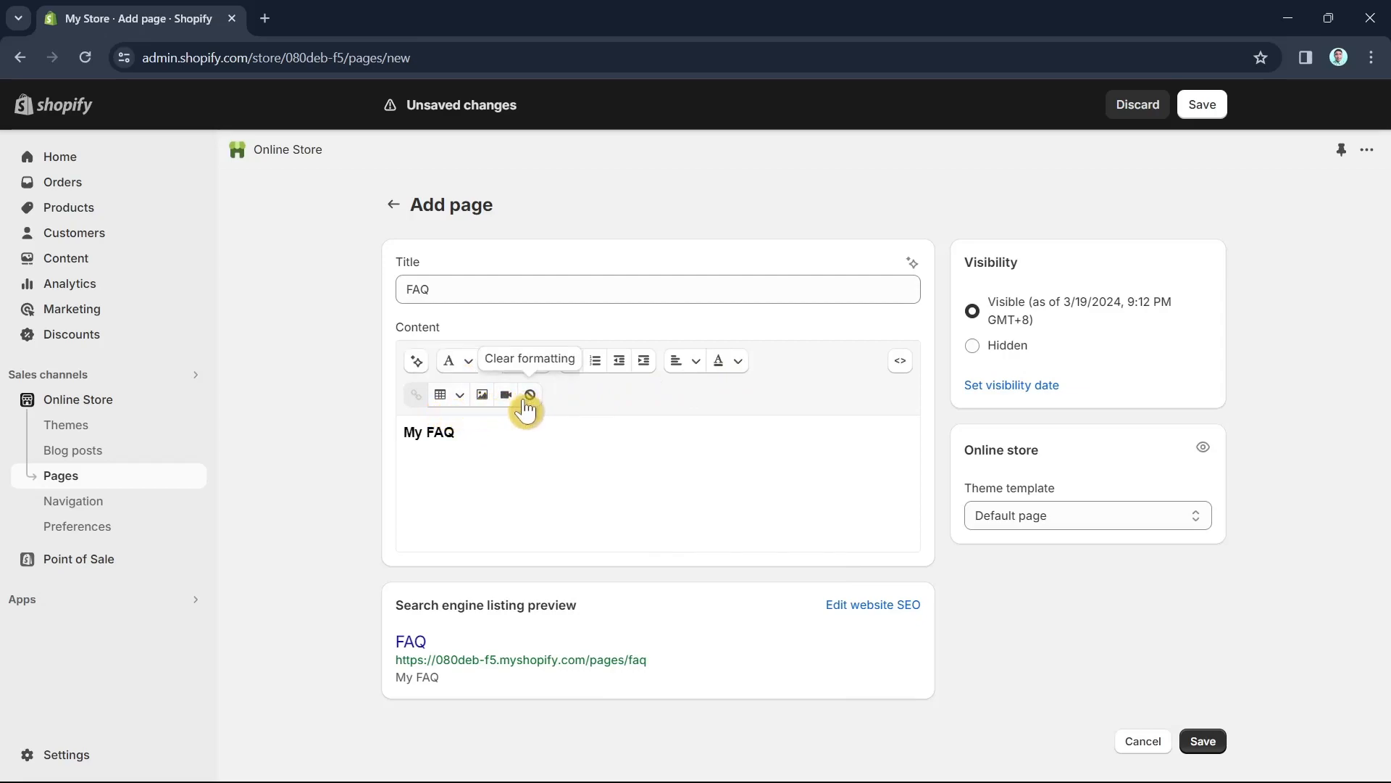
Change the page content to "My Sample FAQ" and save the page with the Default page theme template
left_click(489, 440)
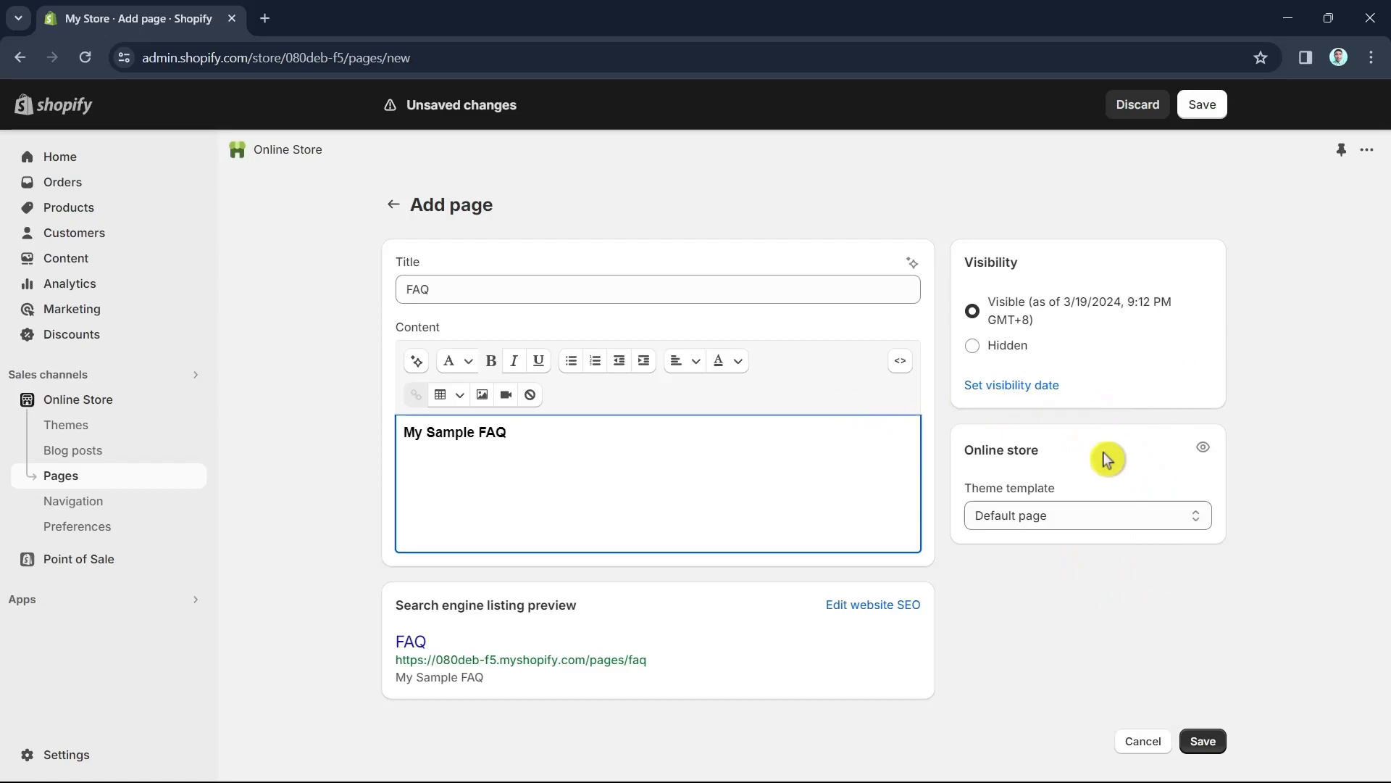
left_click(1086, 521)
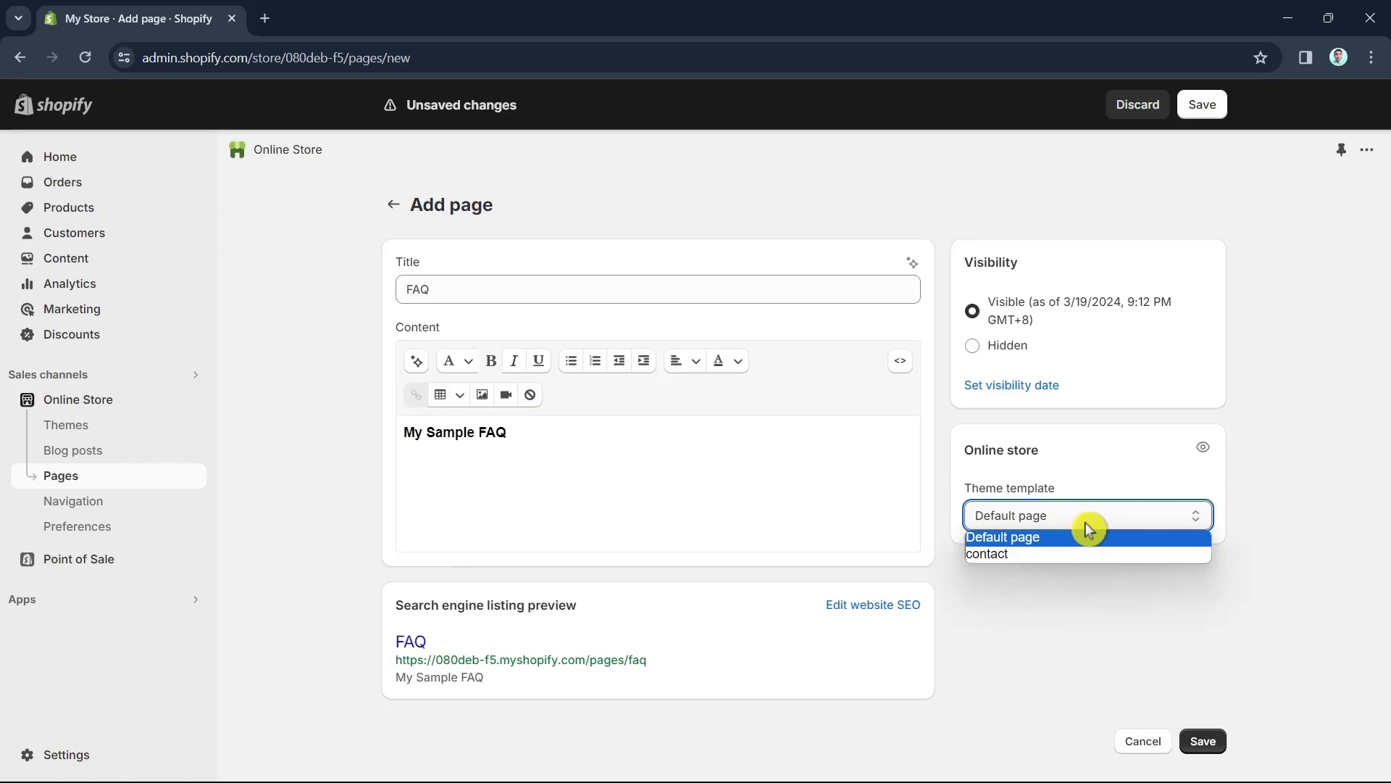
left_click(1050, 518)
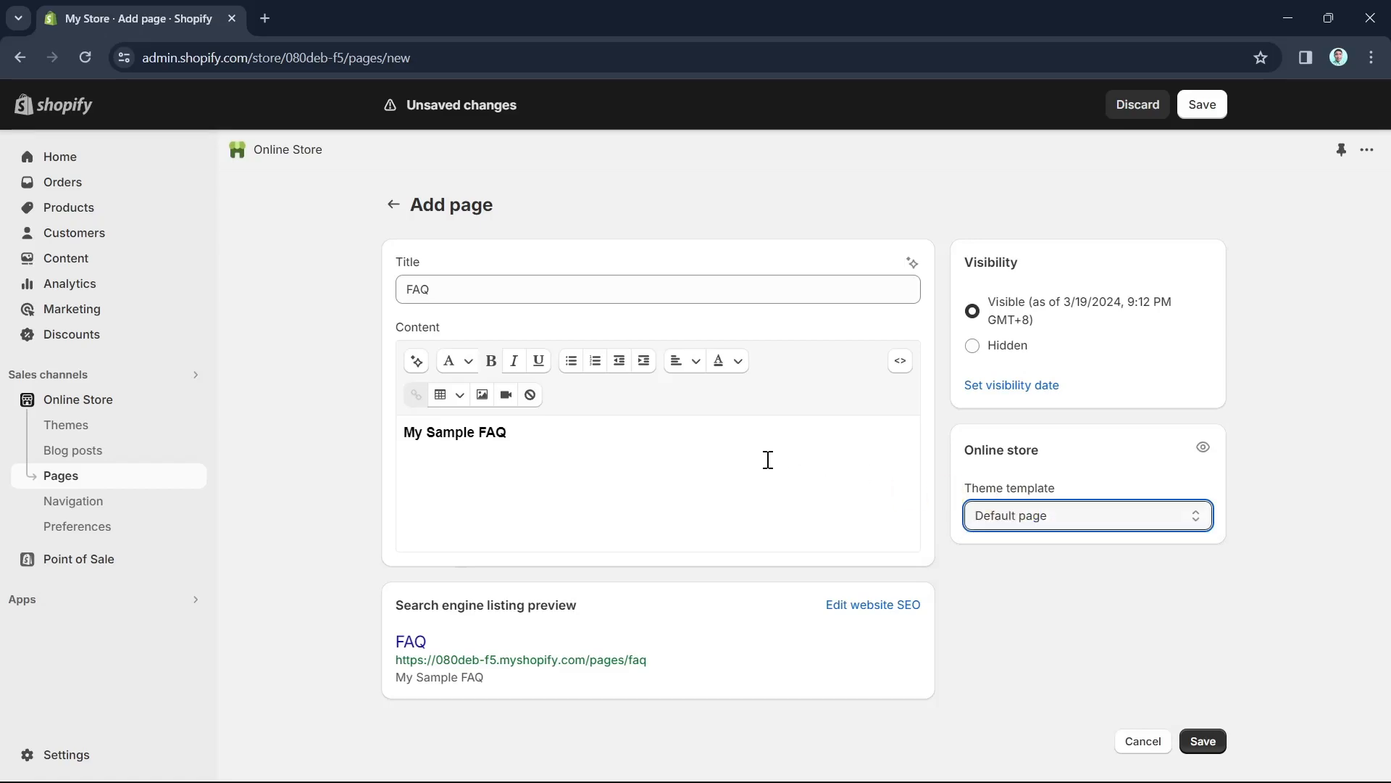
left_click(1204, 747)
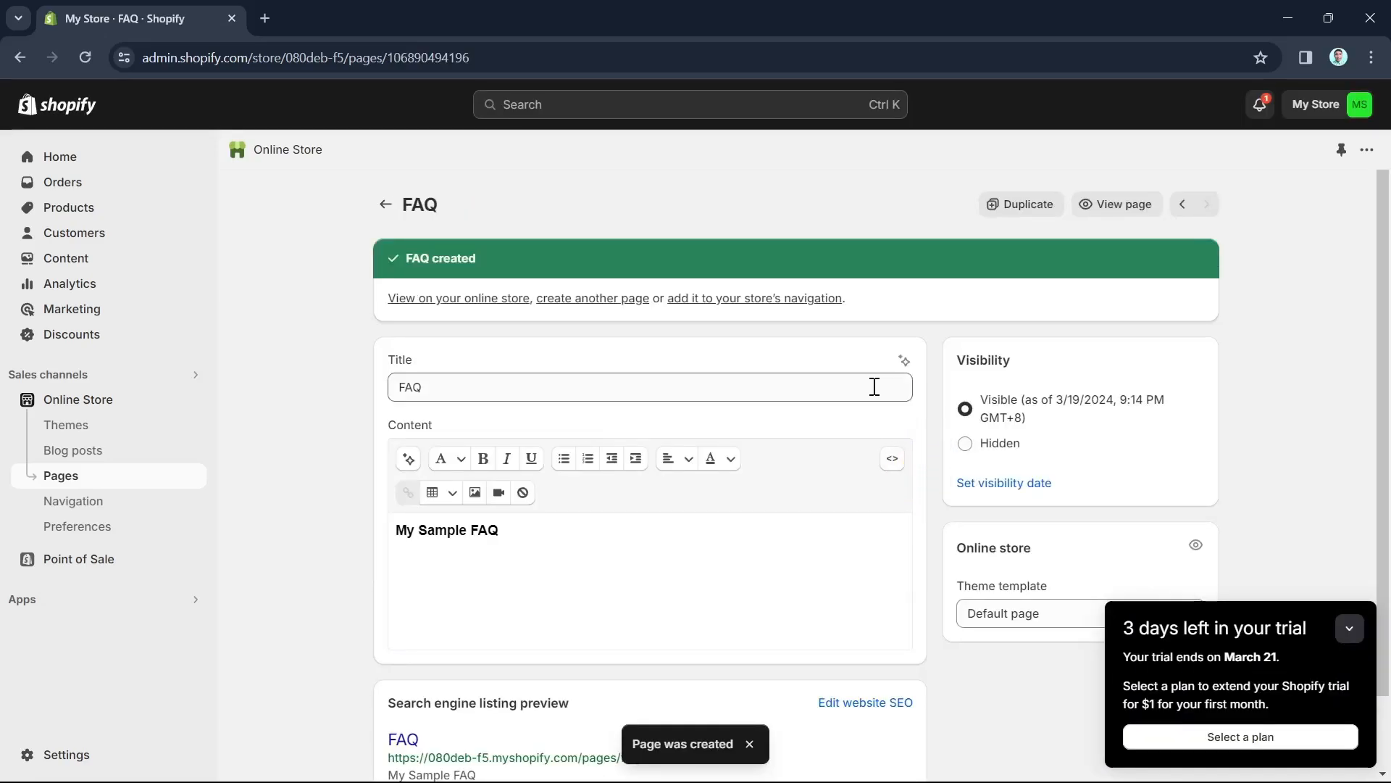
Open the Dawn theme for customization and switch the editor to the Default page template
left_click(97, 406)
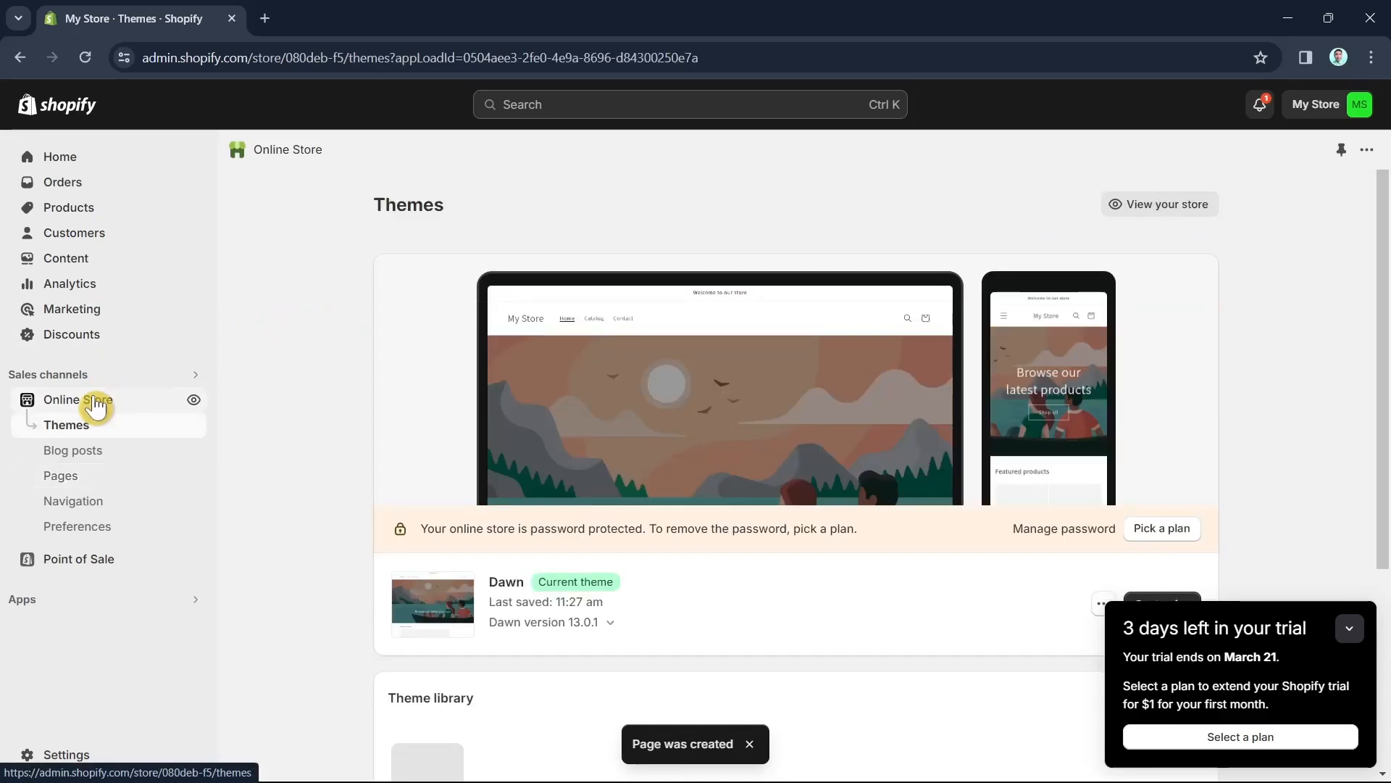
left_click(1340, 639)
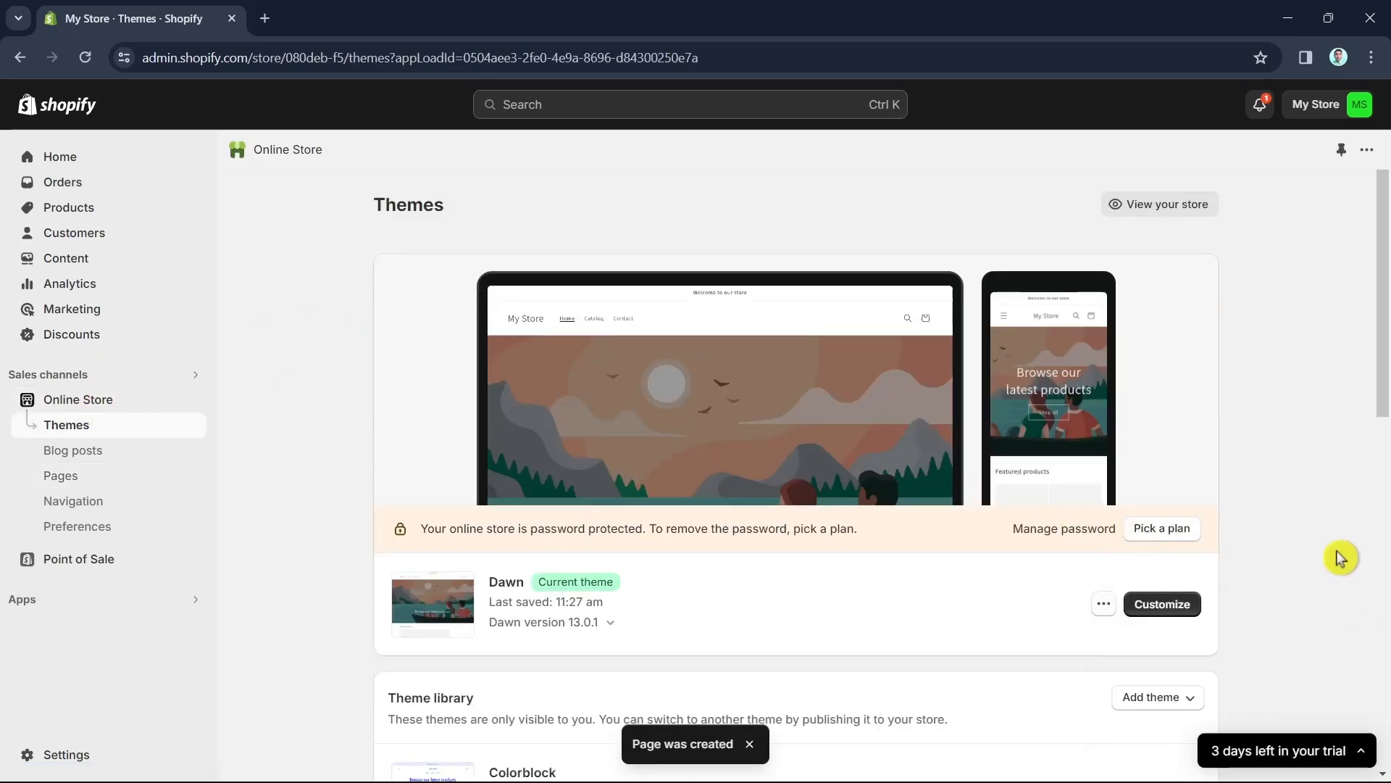
left_click(1175, 605)
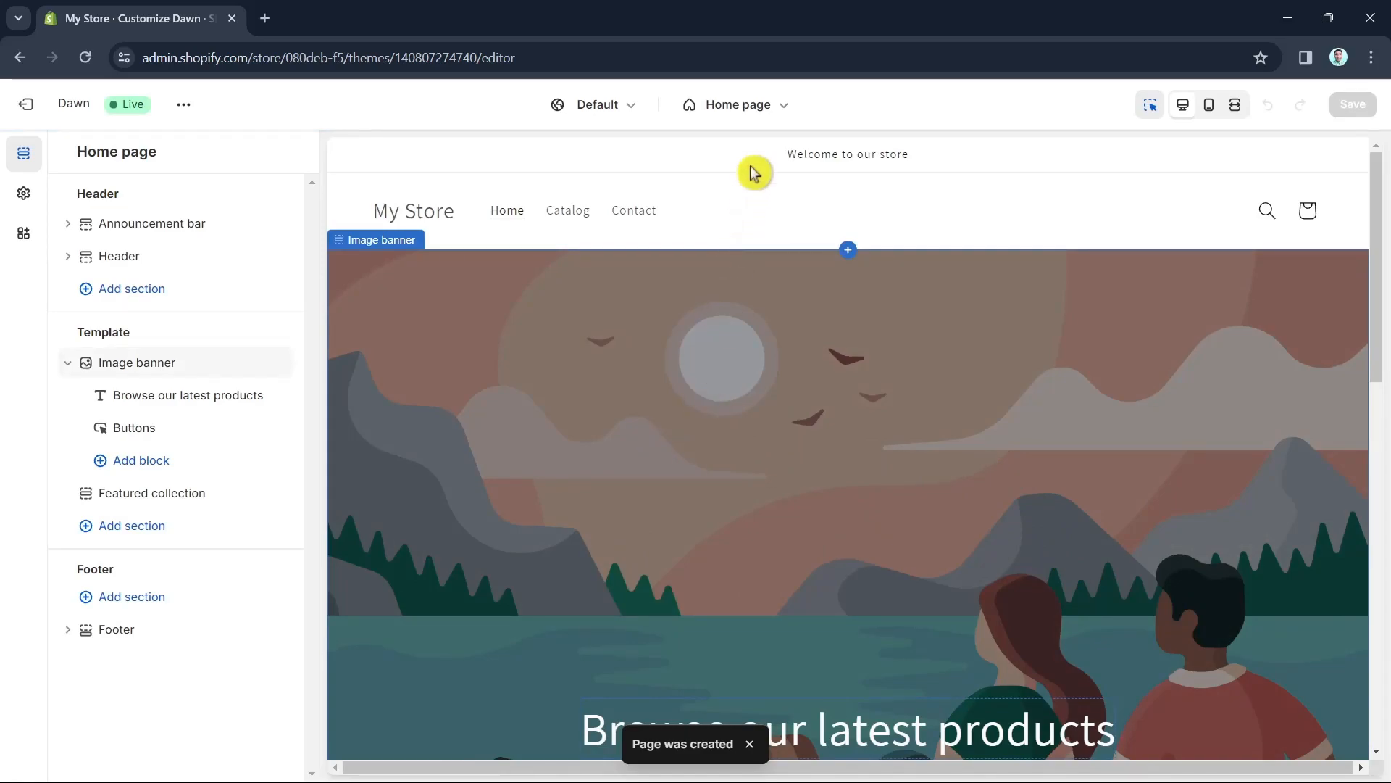
left_click(740, 118)
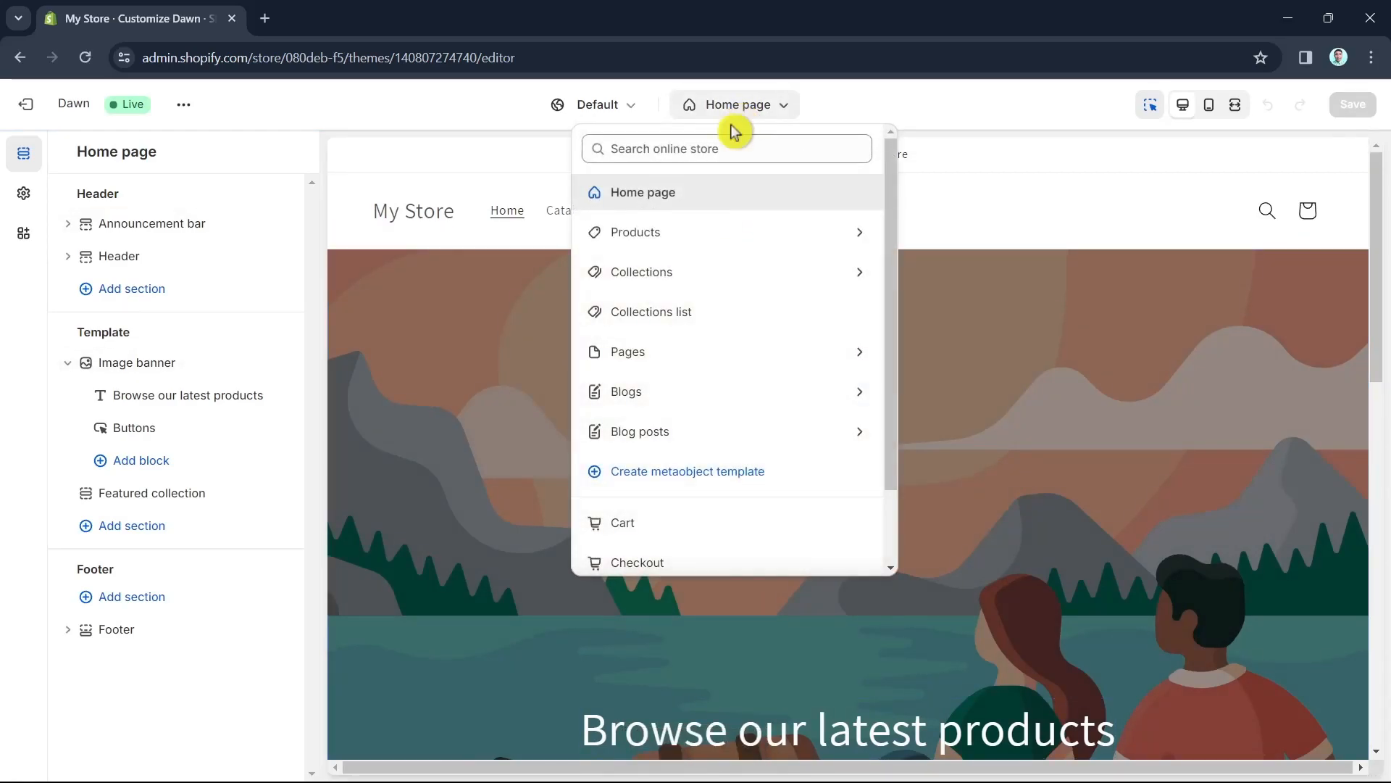
left_click(674, 359)
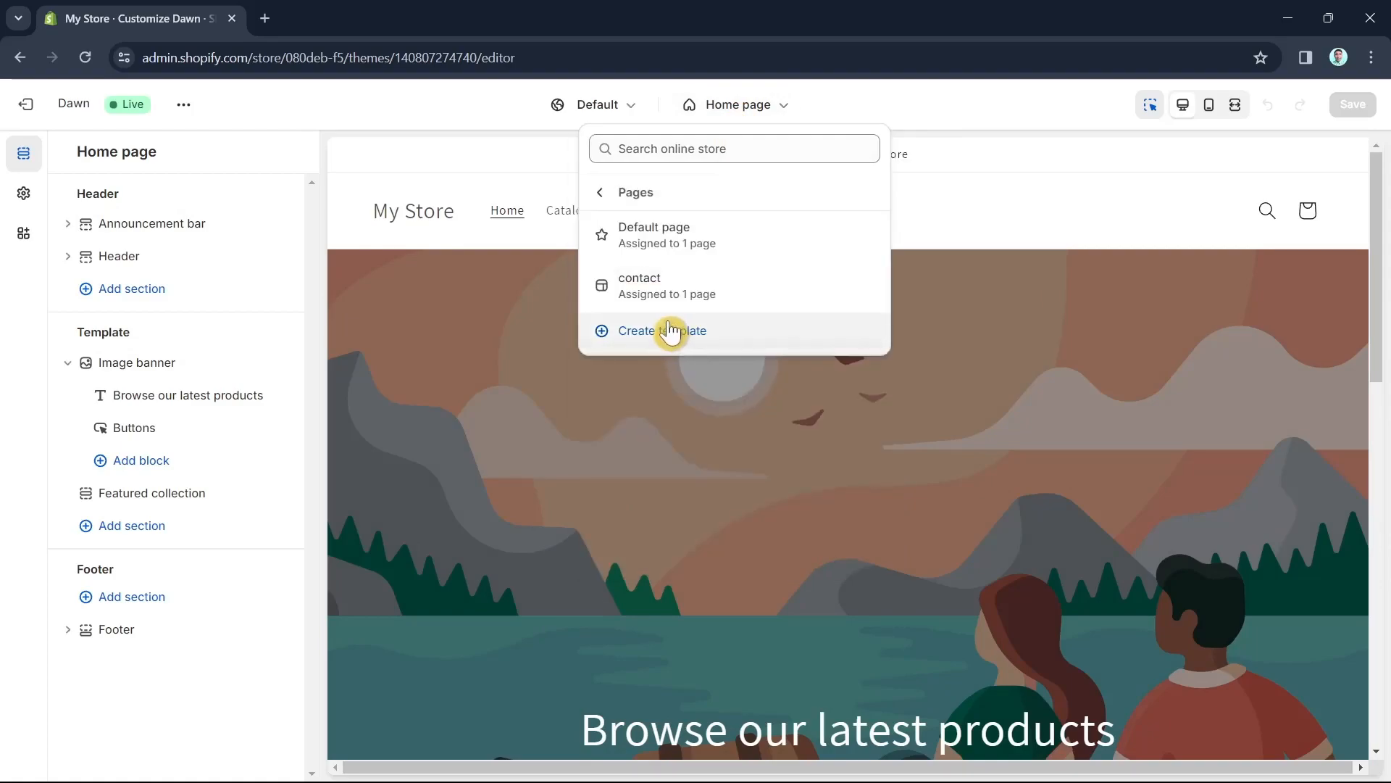
left_click(665, 239)
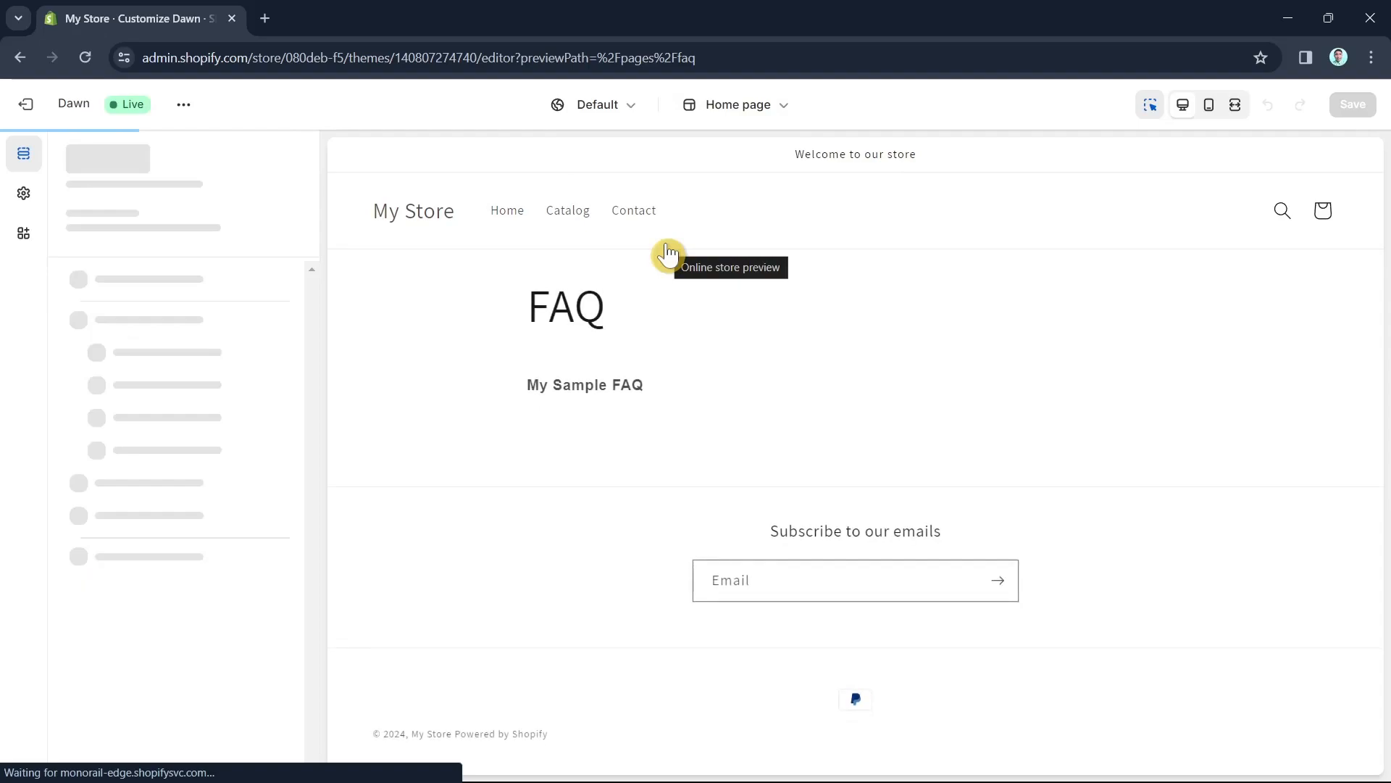
Add a Collapsible content section below the Page section of the template
left_click(899, 330)
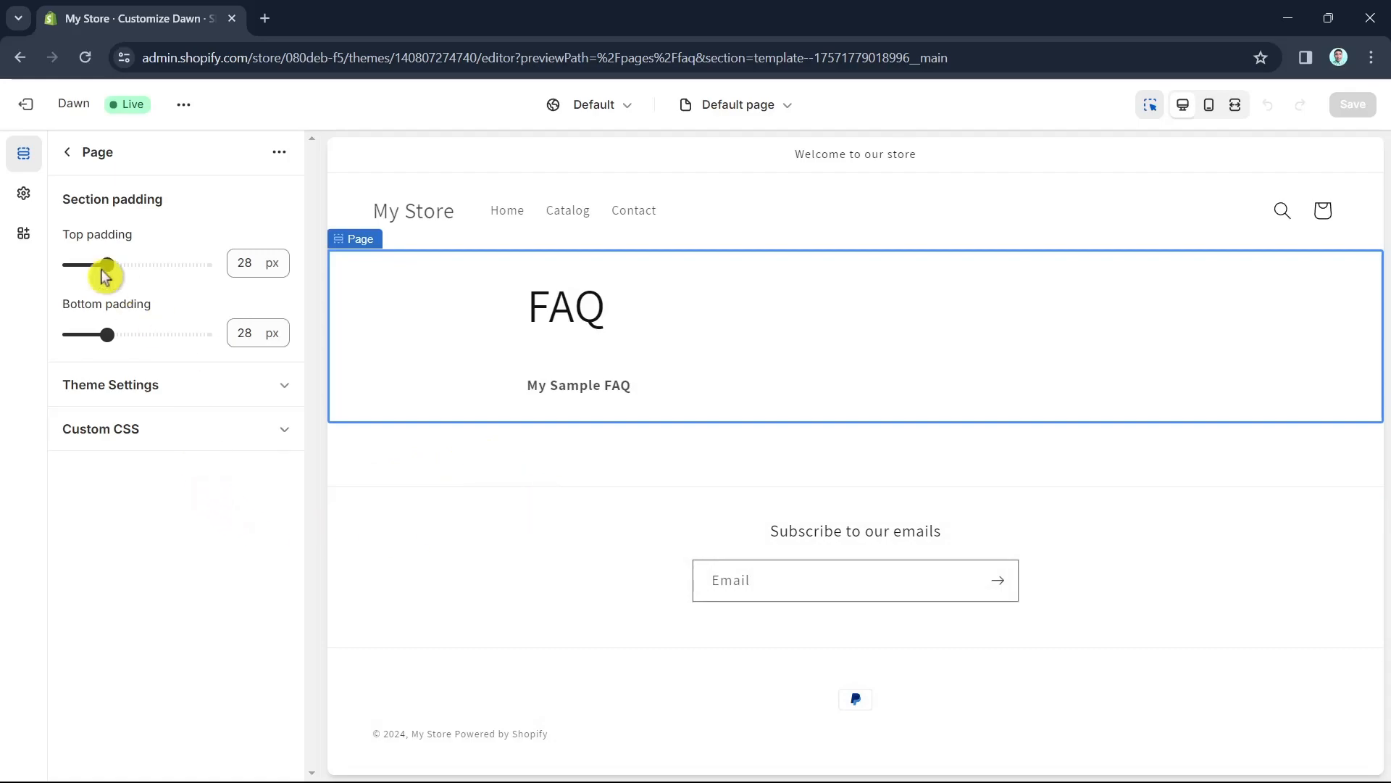
left_click(66, 153)
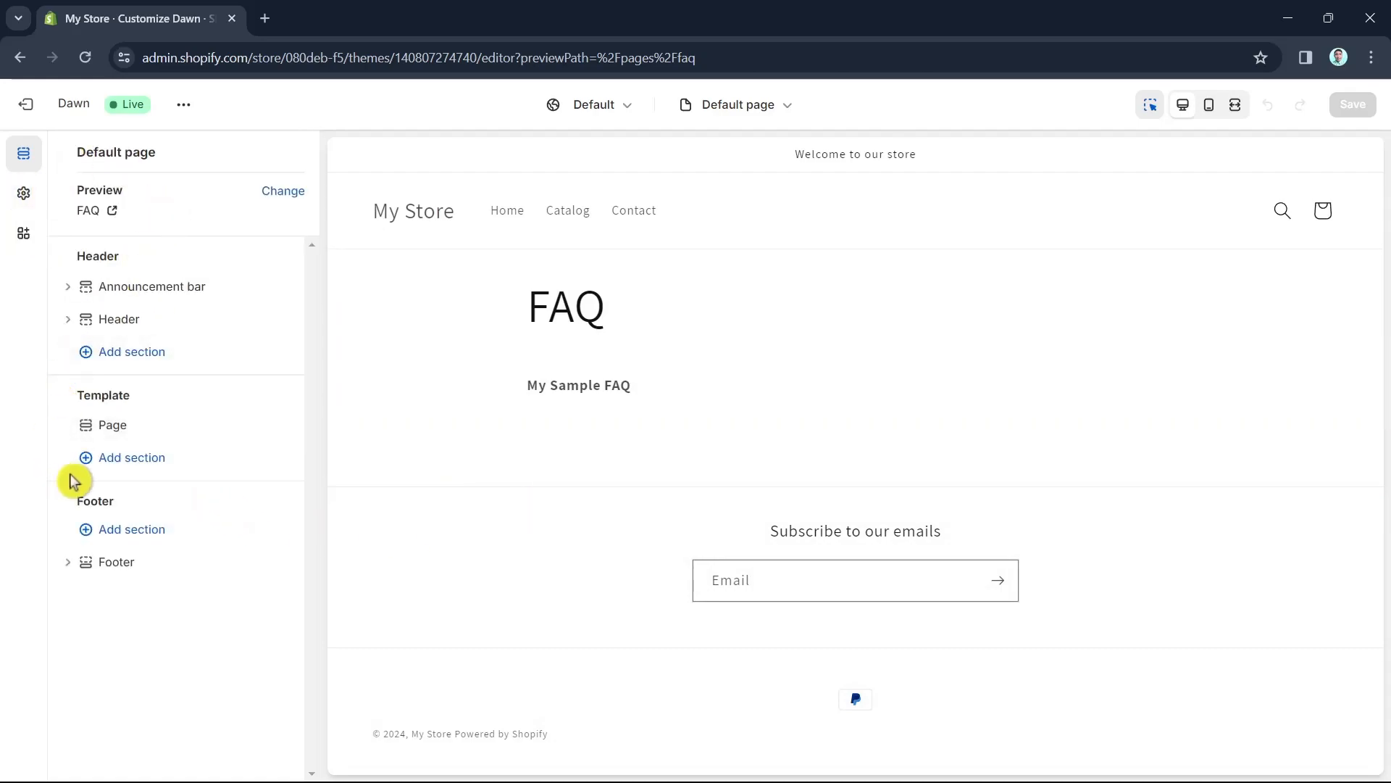
left_click(140, 470)
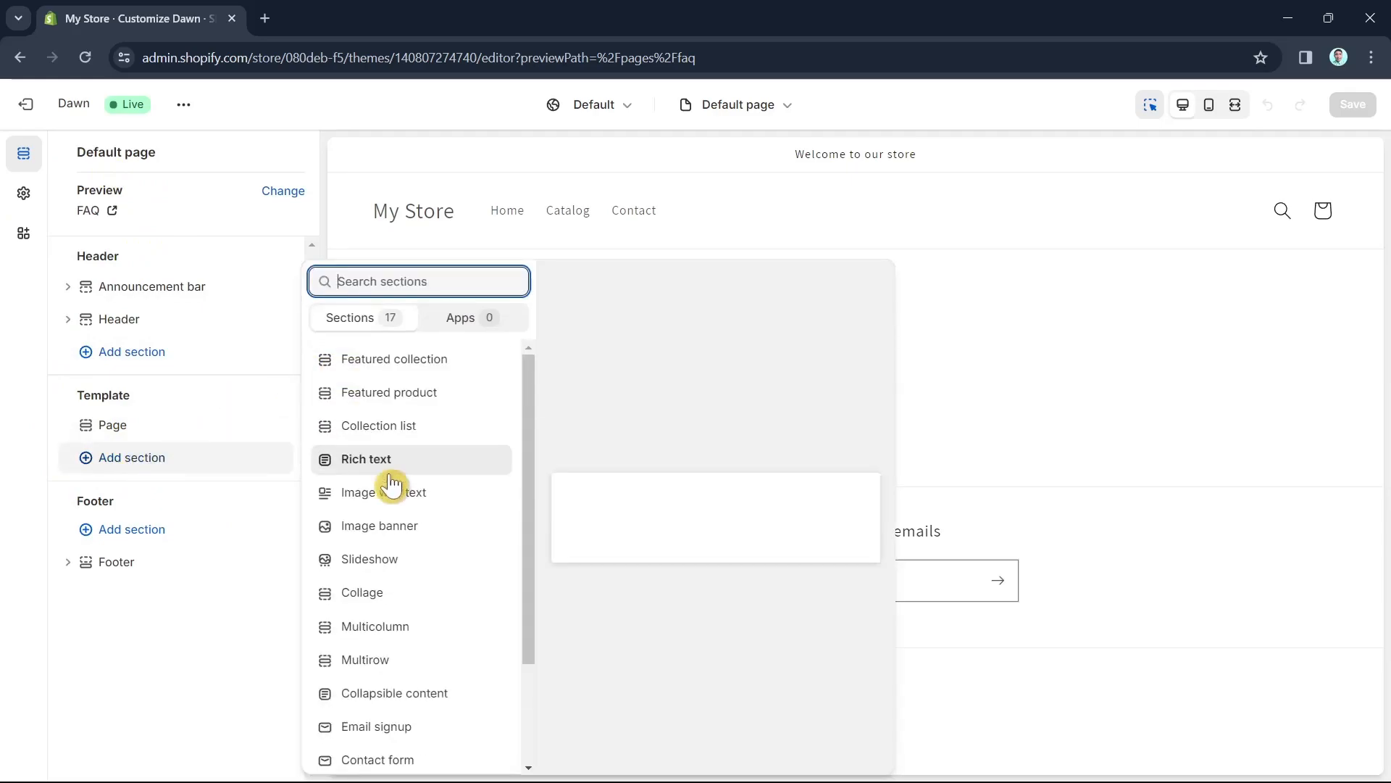
left_click(390, 697)
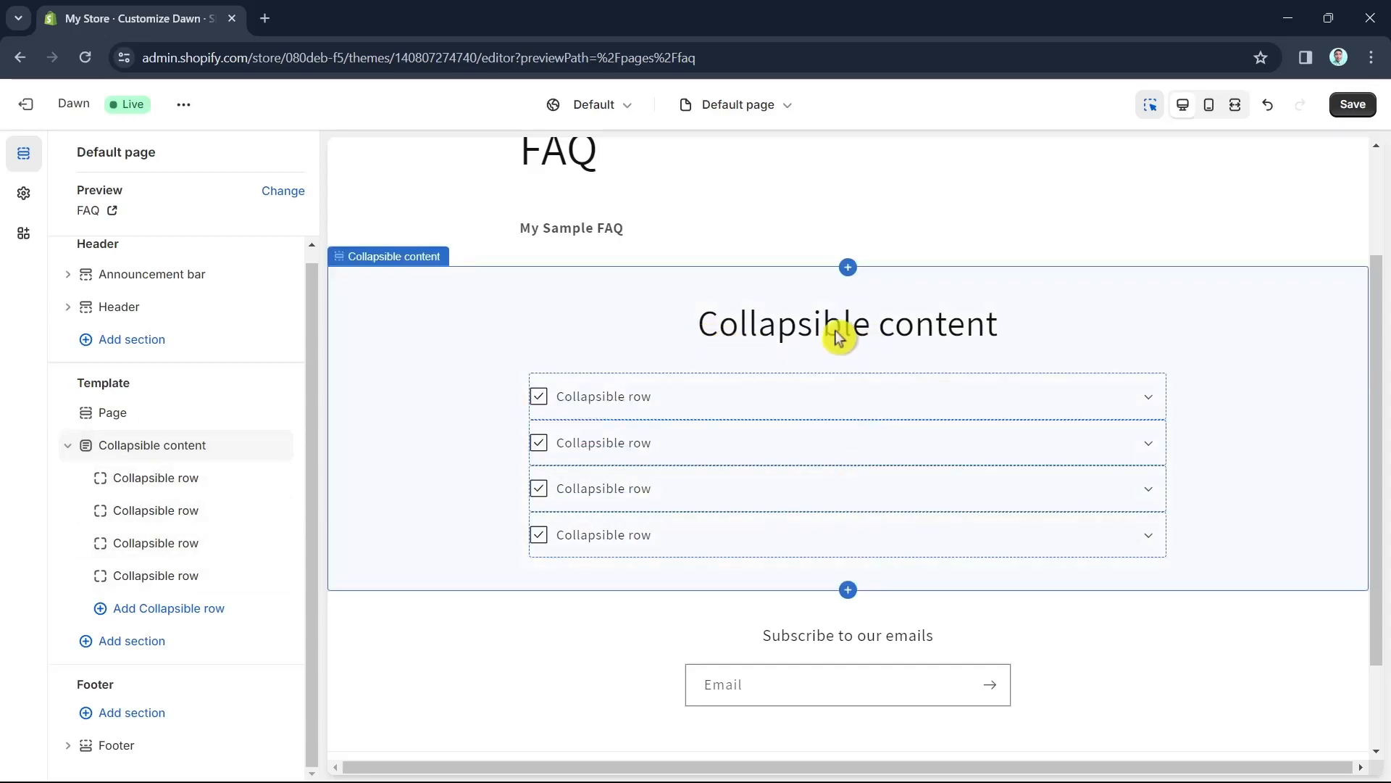
Change the heading of the Collapsible content section to "Frequently Asked Questions"
left_click(886, 334)
double_click(862, 330)
left_click(881, 335)
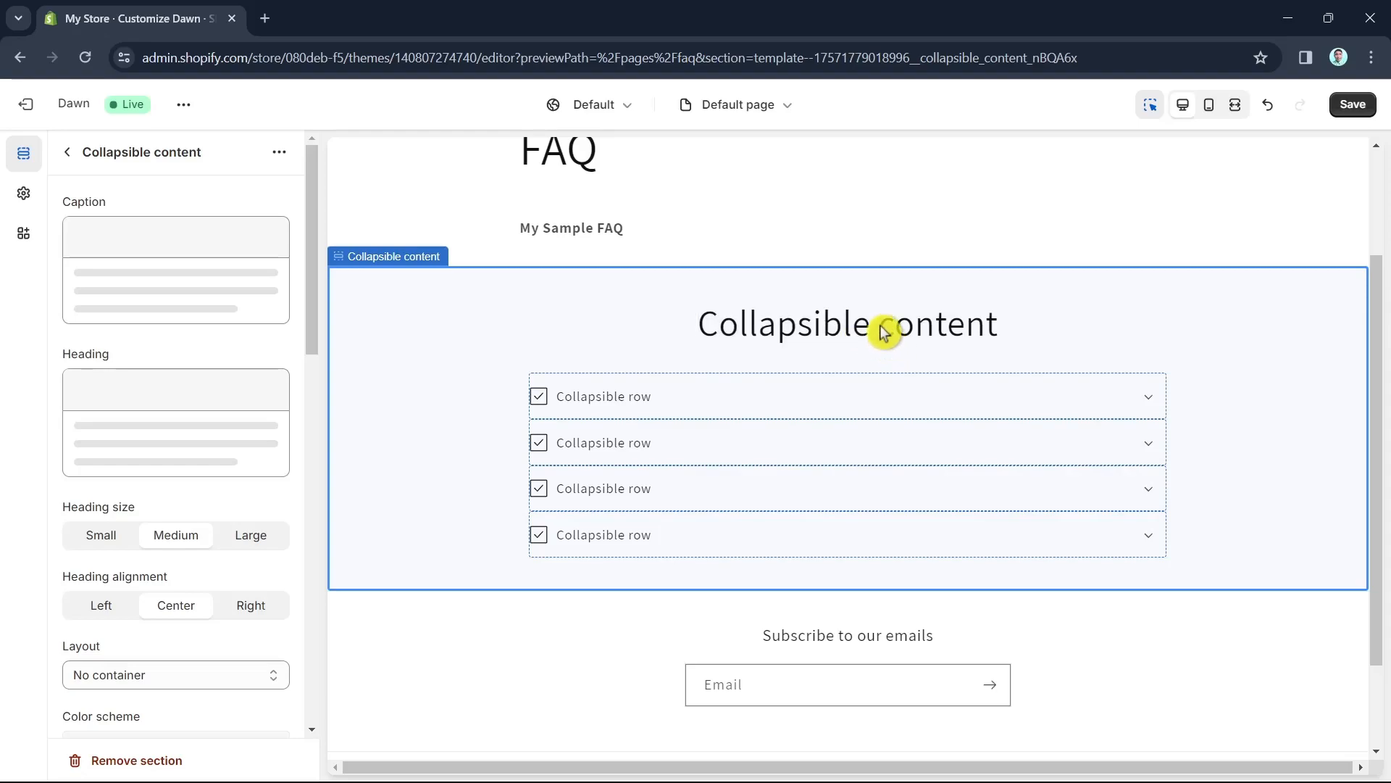
left_click_drag(195, 352, 76, 345)
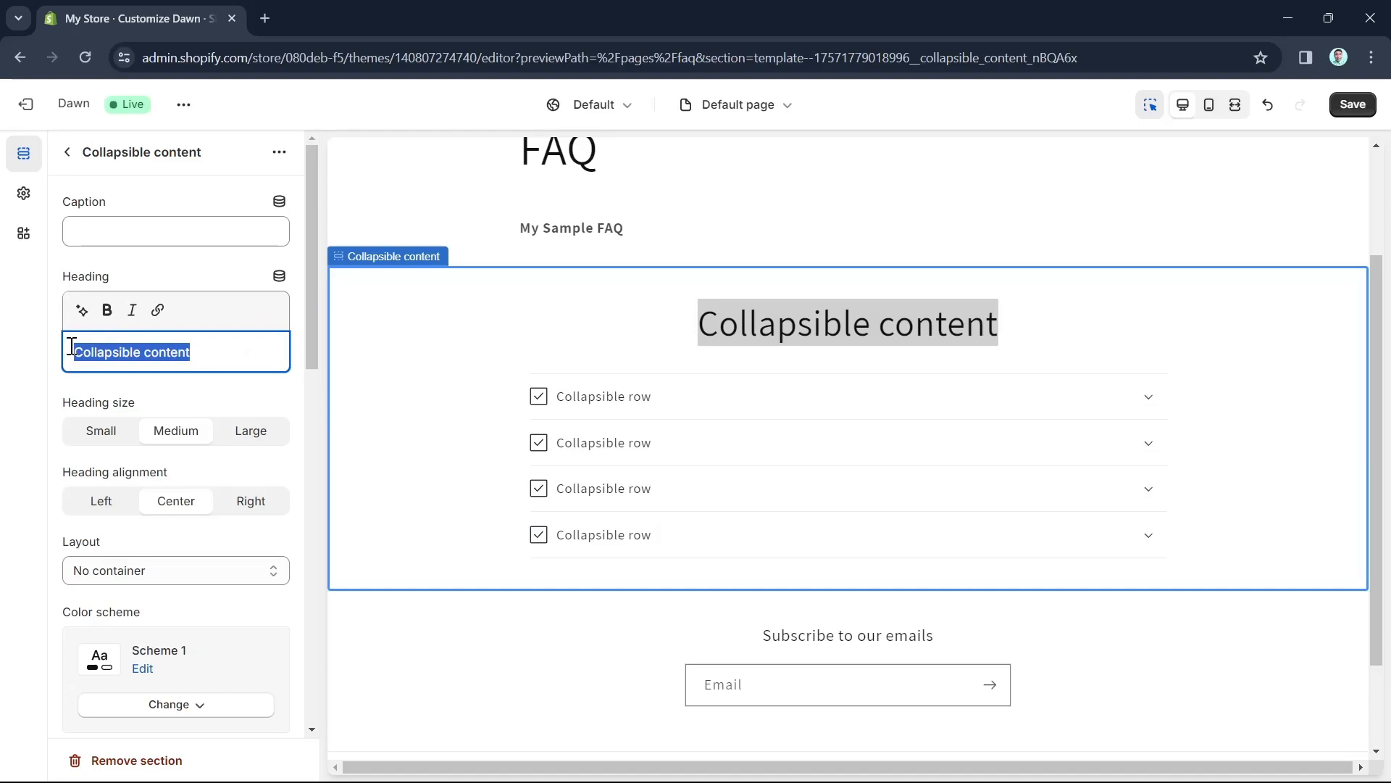
type("Frequentlk")
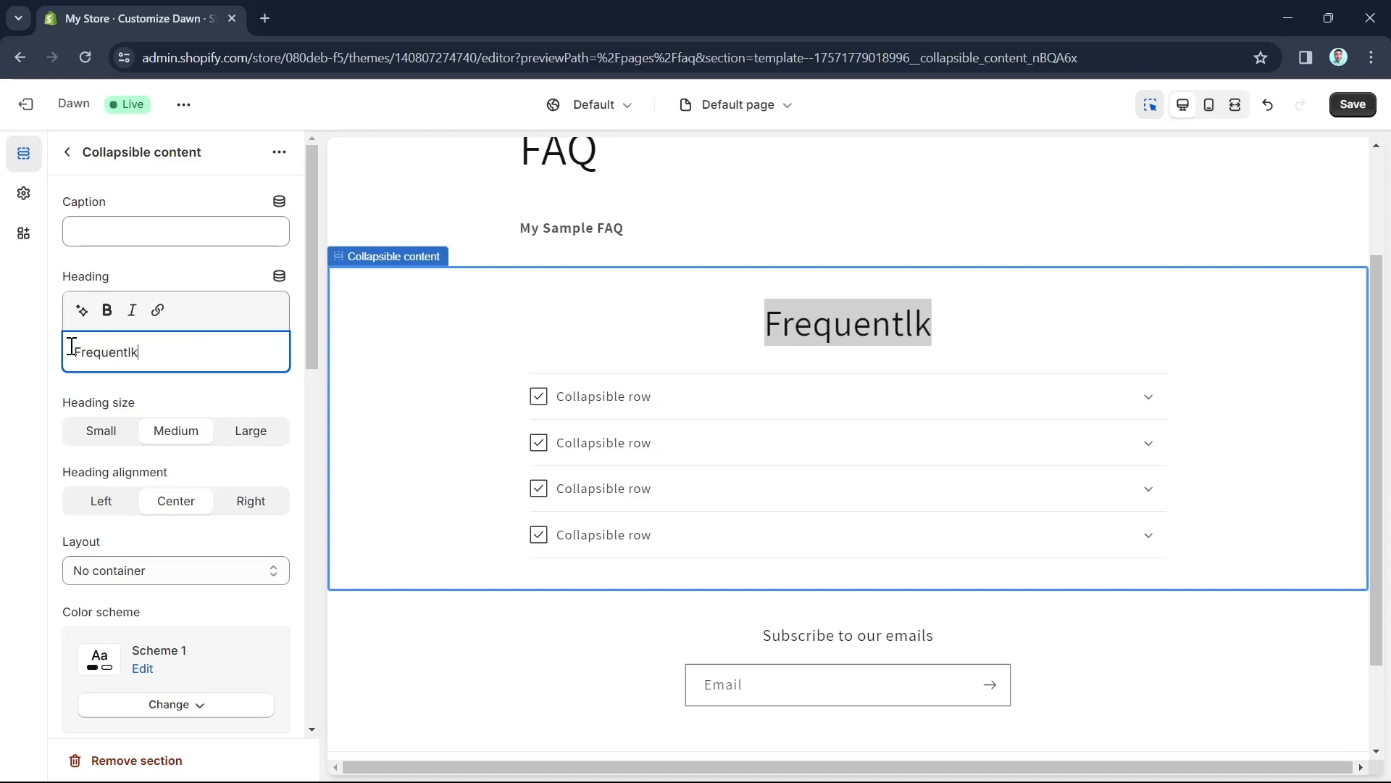
key("BackSpace")
type("y Asked ")
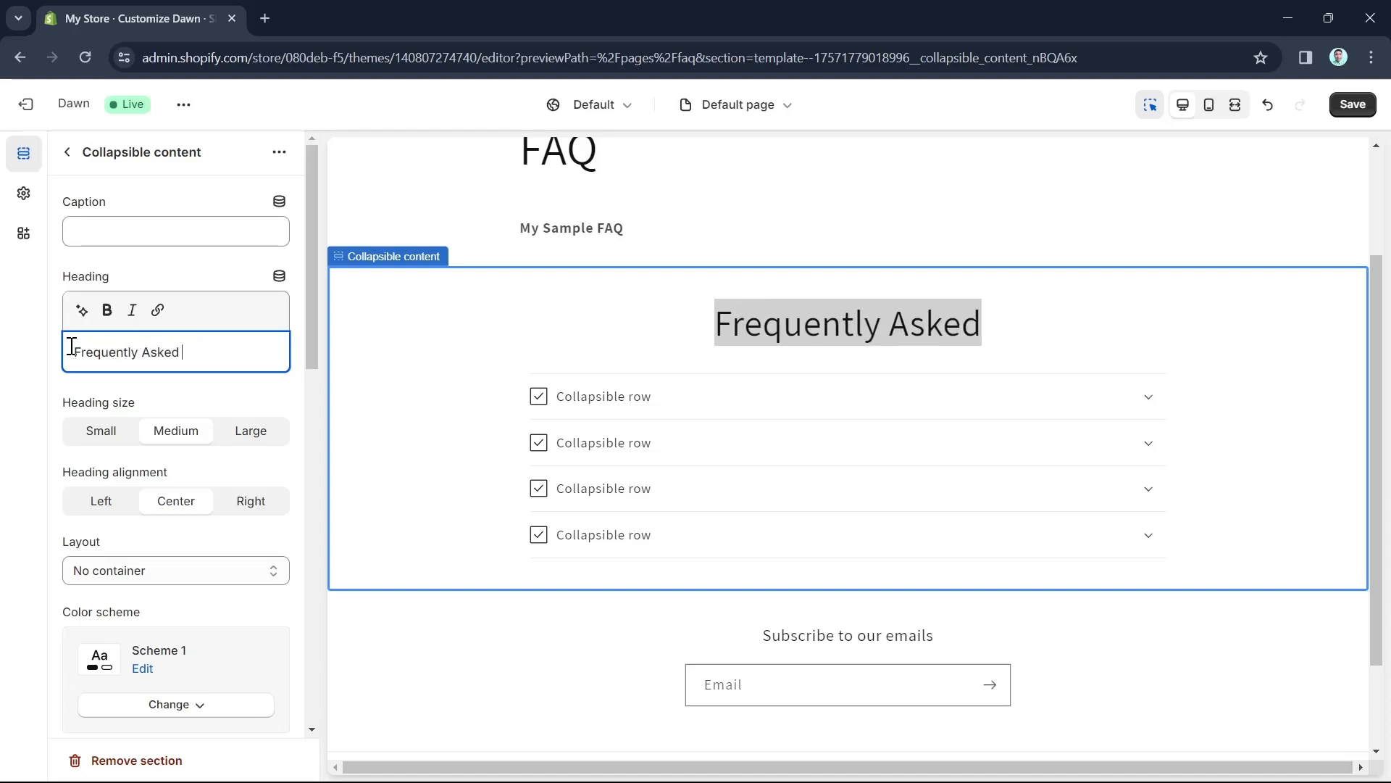
type("Questiopn")
key("BackSpace")
key("BackSpace")
type("ns")
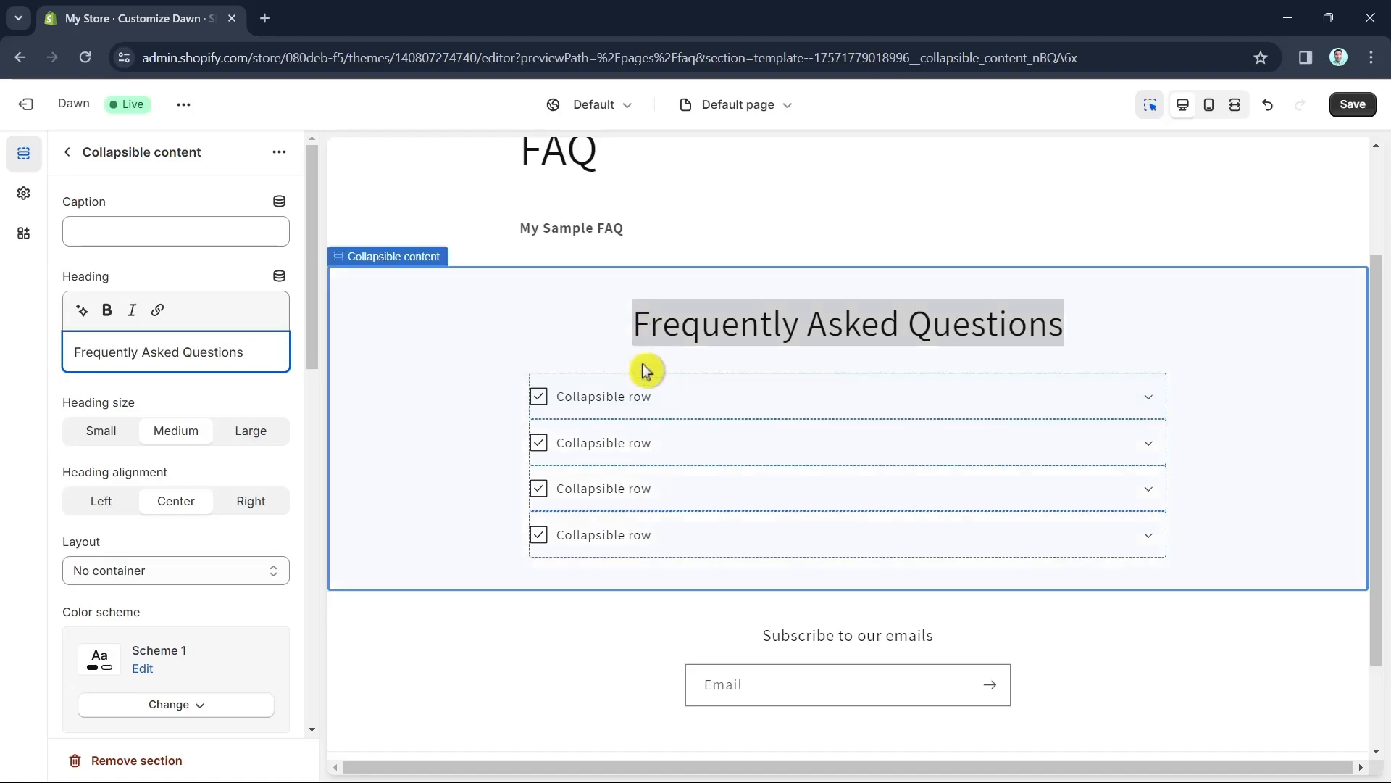
left_click(439, 335)
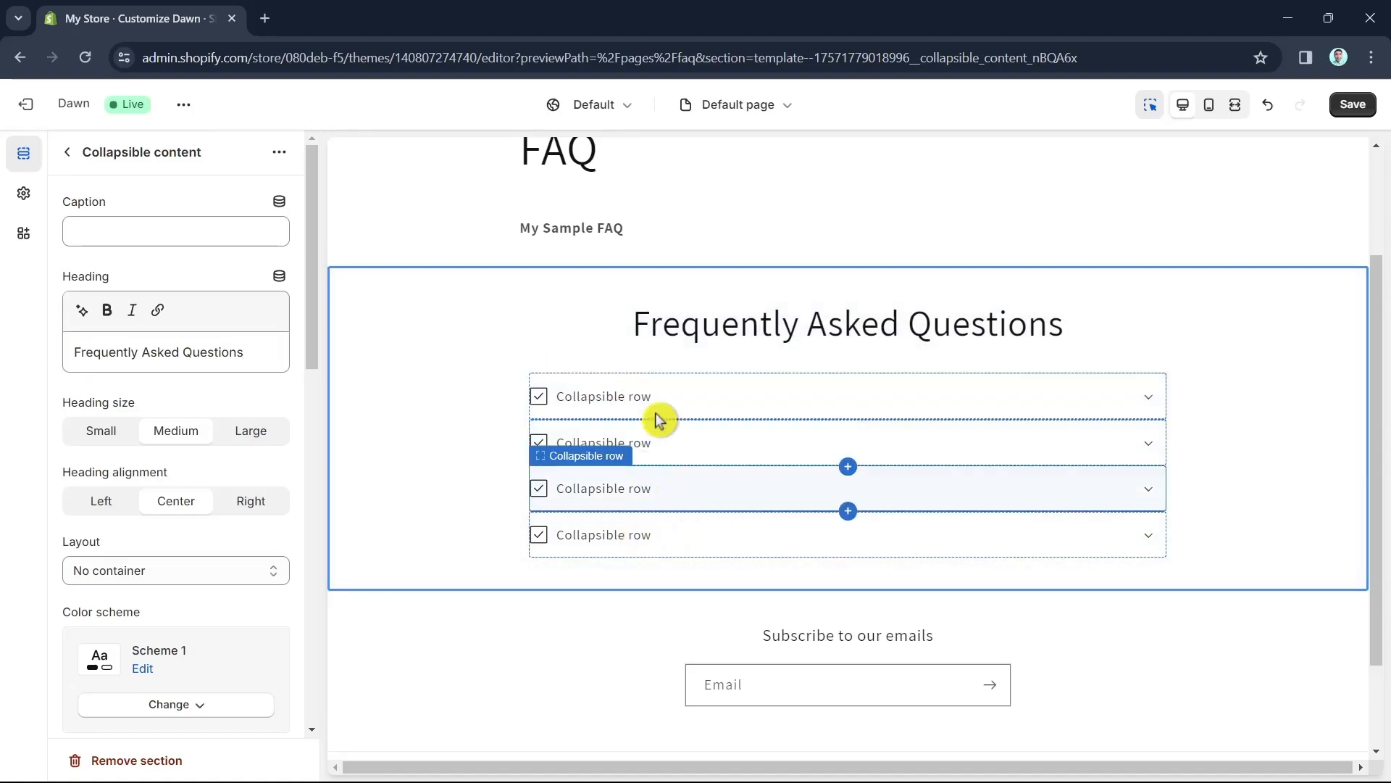
Open ChatGPT in a new browser tab and copy the question "What payment methods do you accept?" from its Shopify FAQ list
left_click(264, 18)
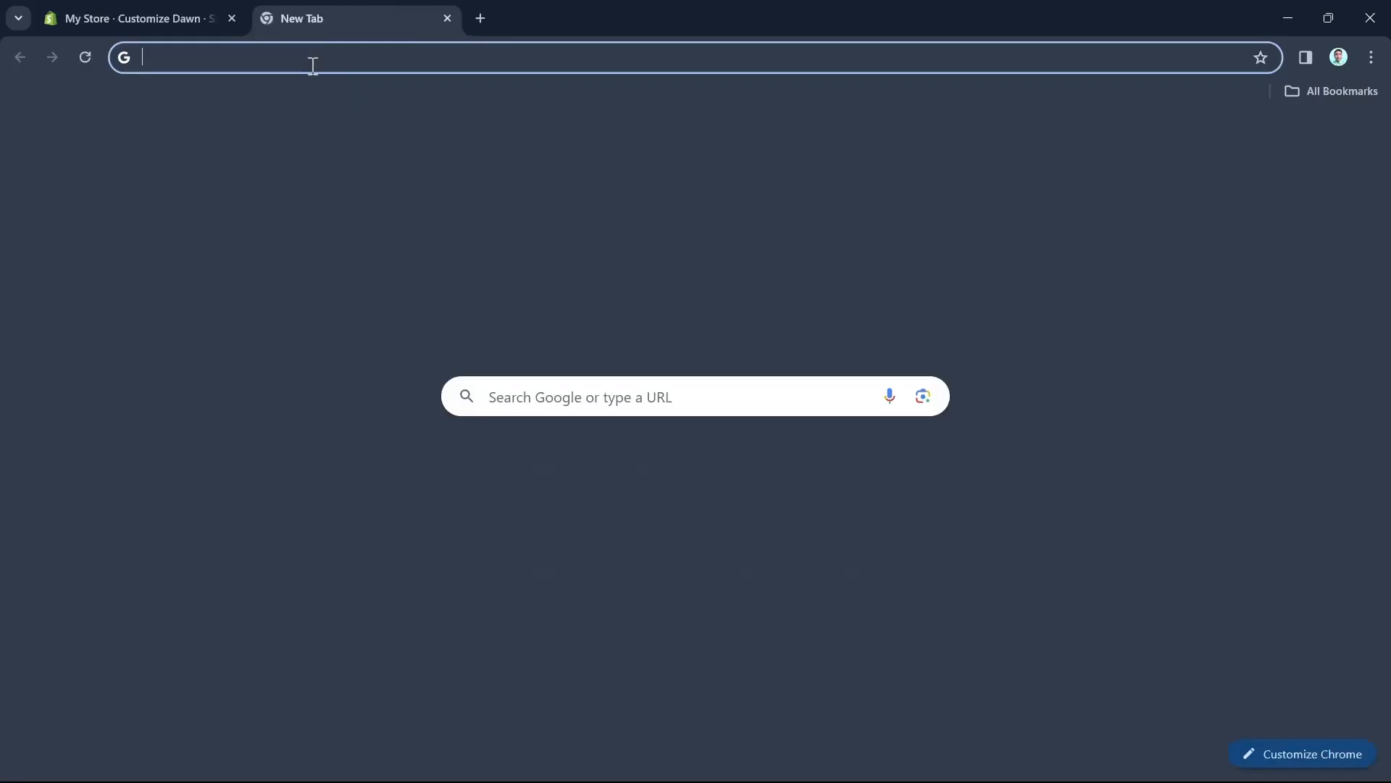
type("chatgpt")
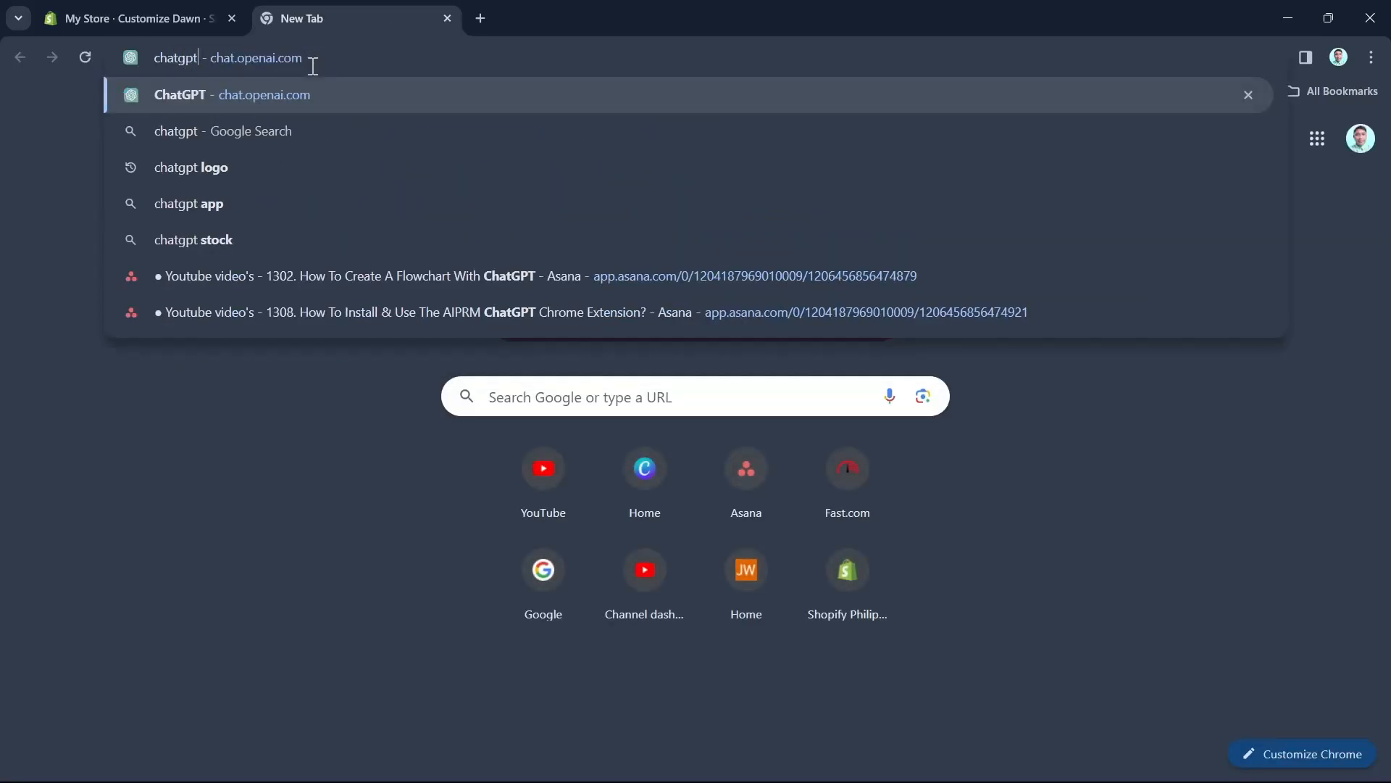
key("Return")
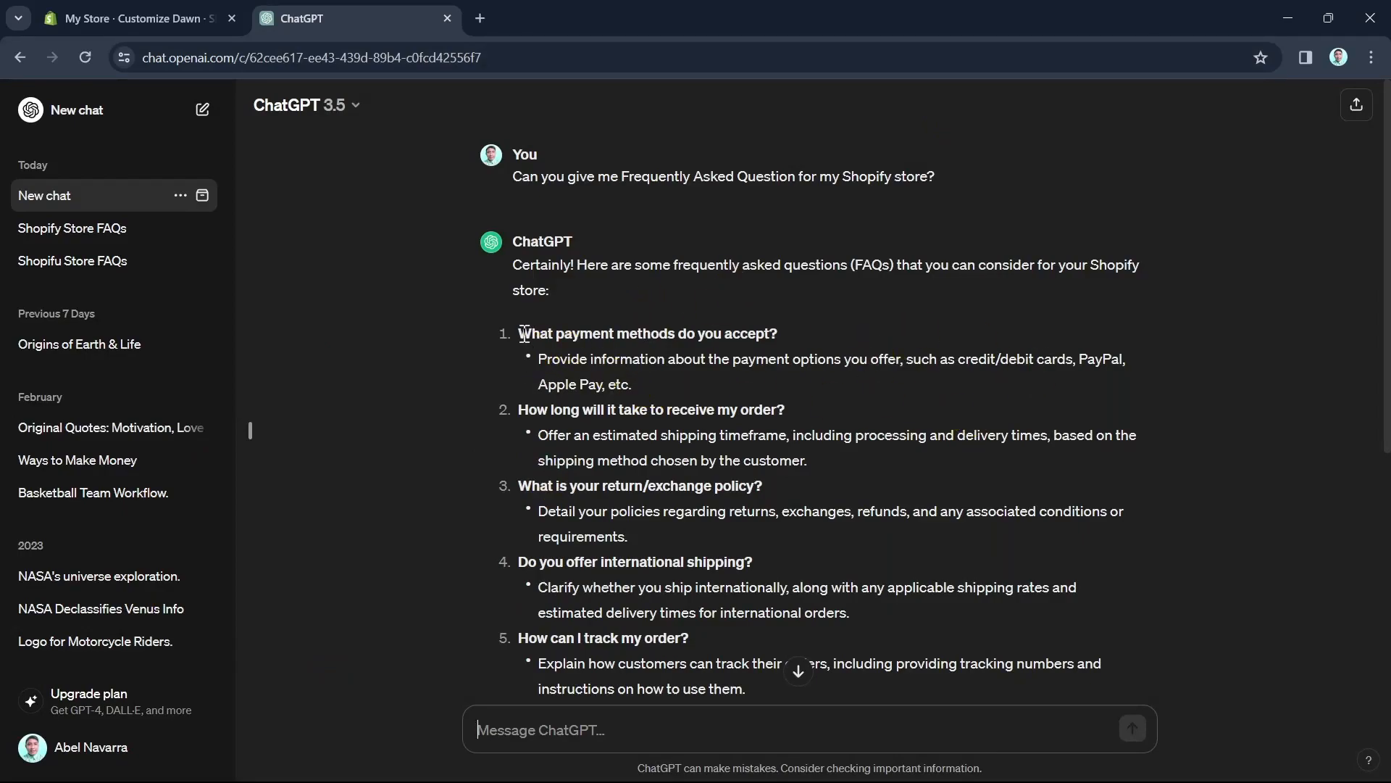
left_click_drag(519, 334, 763, 341)
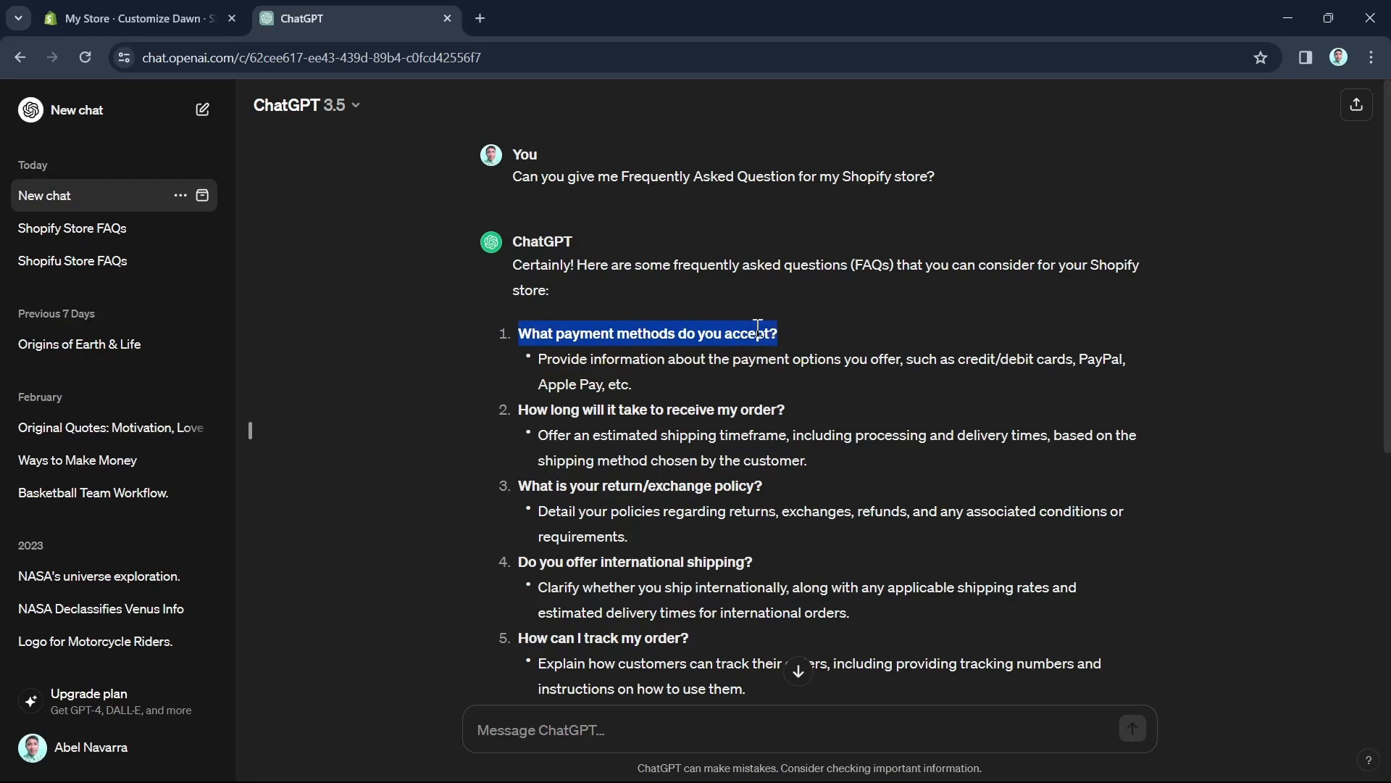
Back in the theme editor, set the first collapsible row's heading to "What payment methods do you accept?"
left_click(203, 18)
left_click(560, 403)
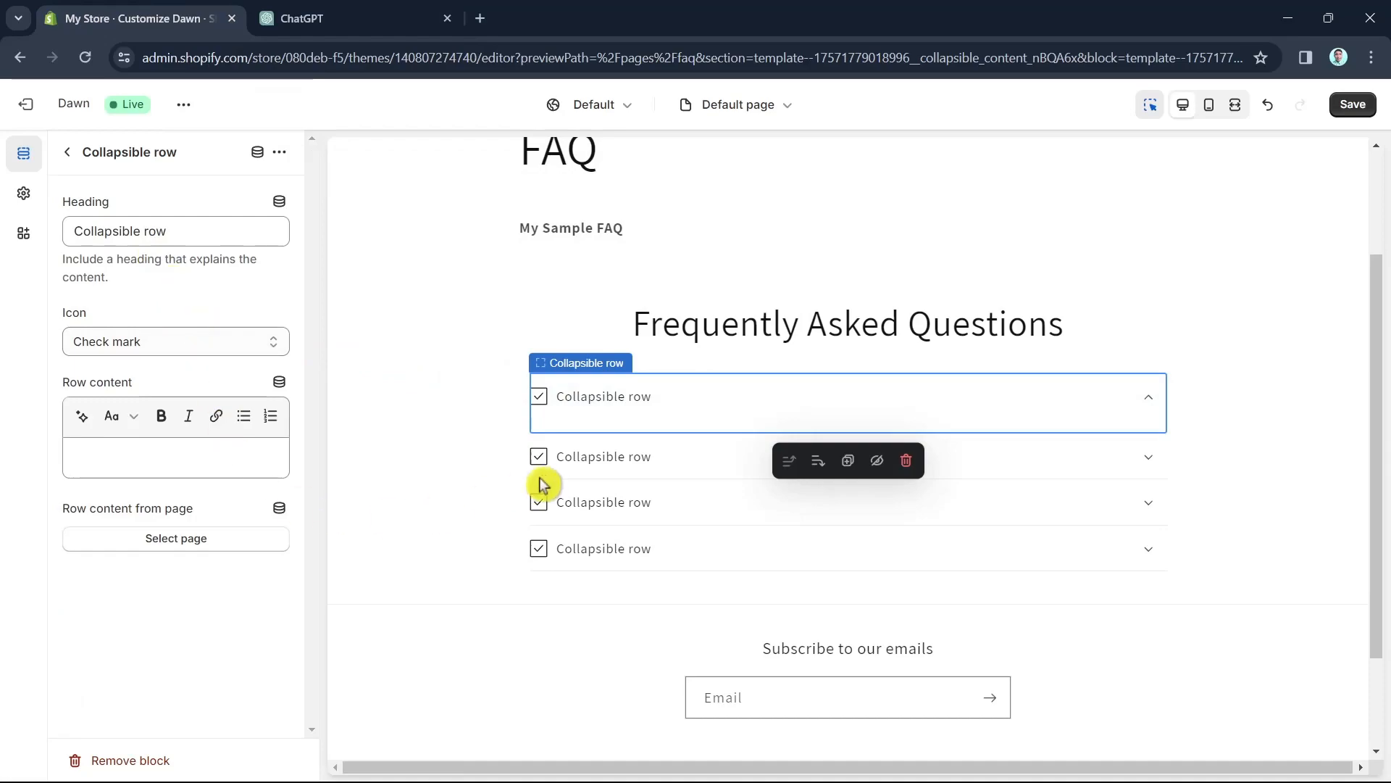
left_click(602, 407)
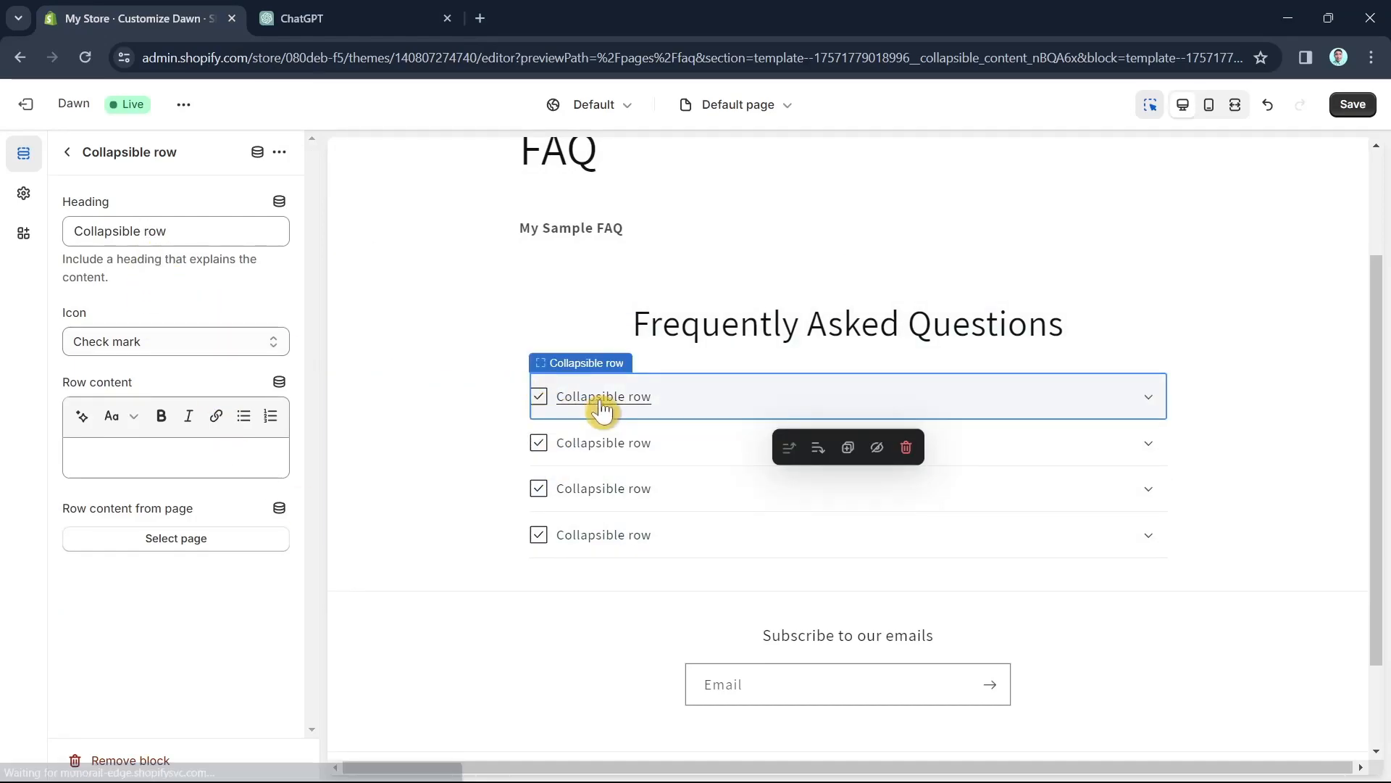
left_click(601, 408)
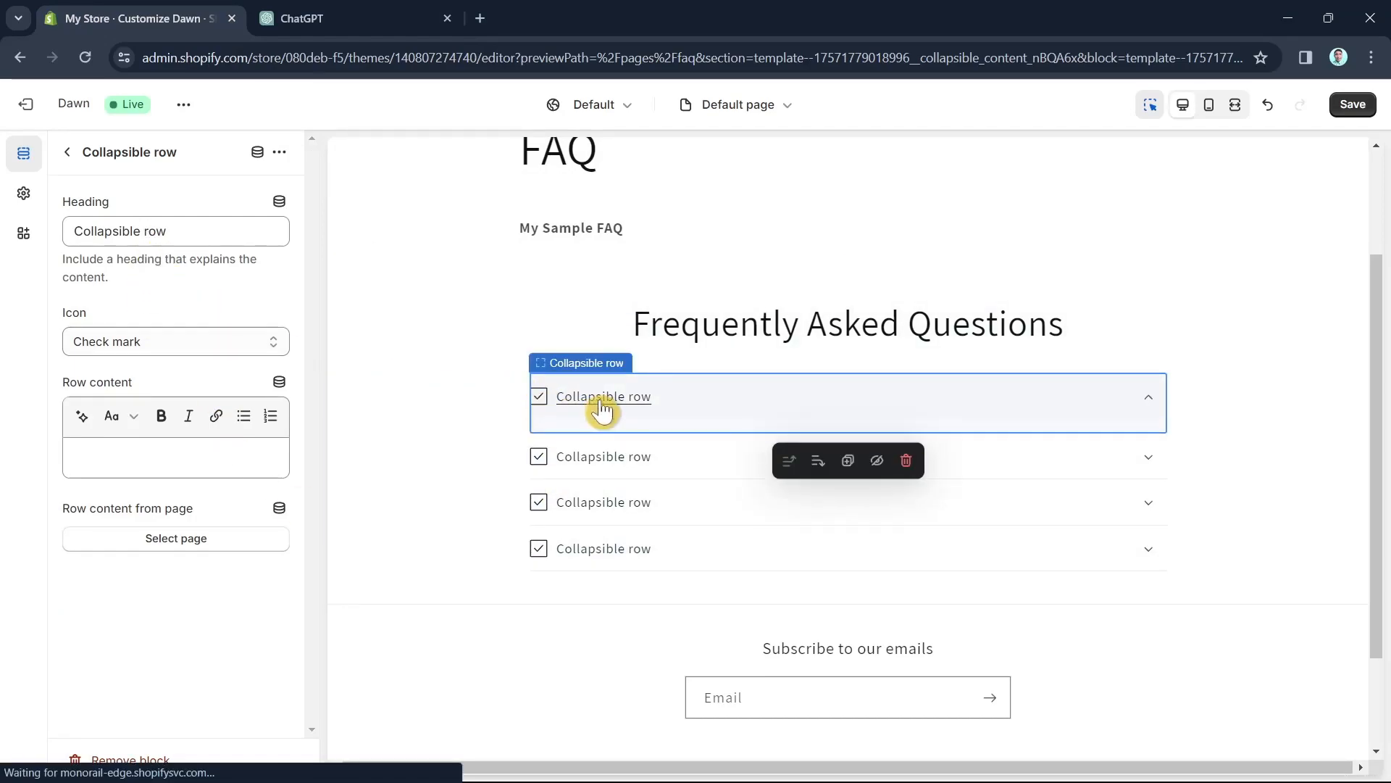
triple_click(144, 234)
type("What payment methods do you accept?")
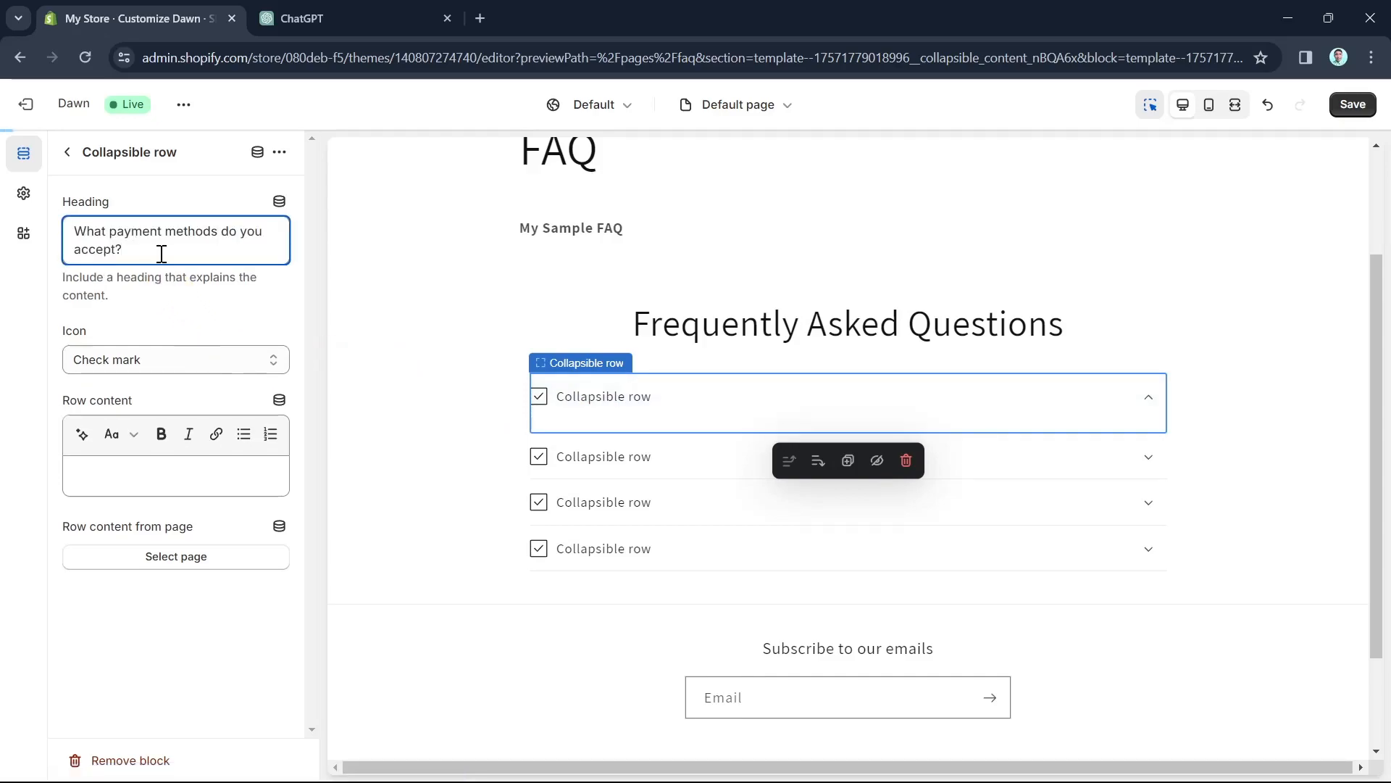
Copy ChatGPT's answer about payment options into the first collapsible row's content and expand that row in the preview
left_click(327, 20)
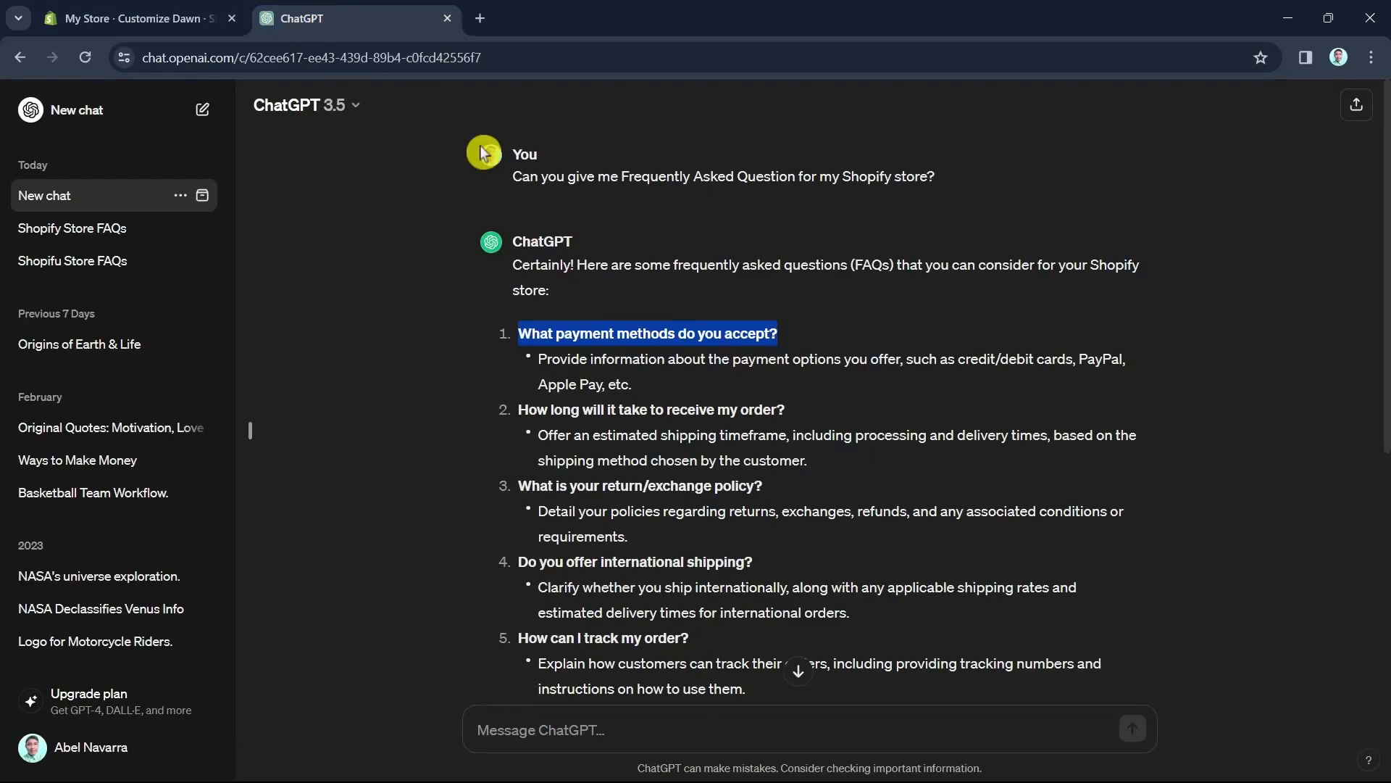
left_click_drag(640, 389, 551, 360)
key("ctrl+c")
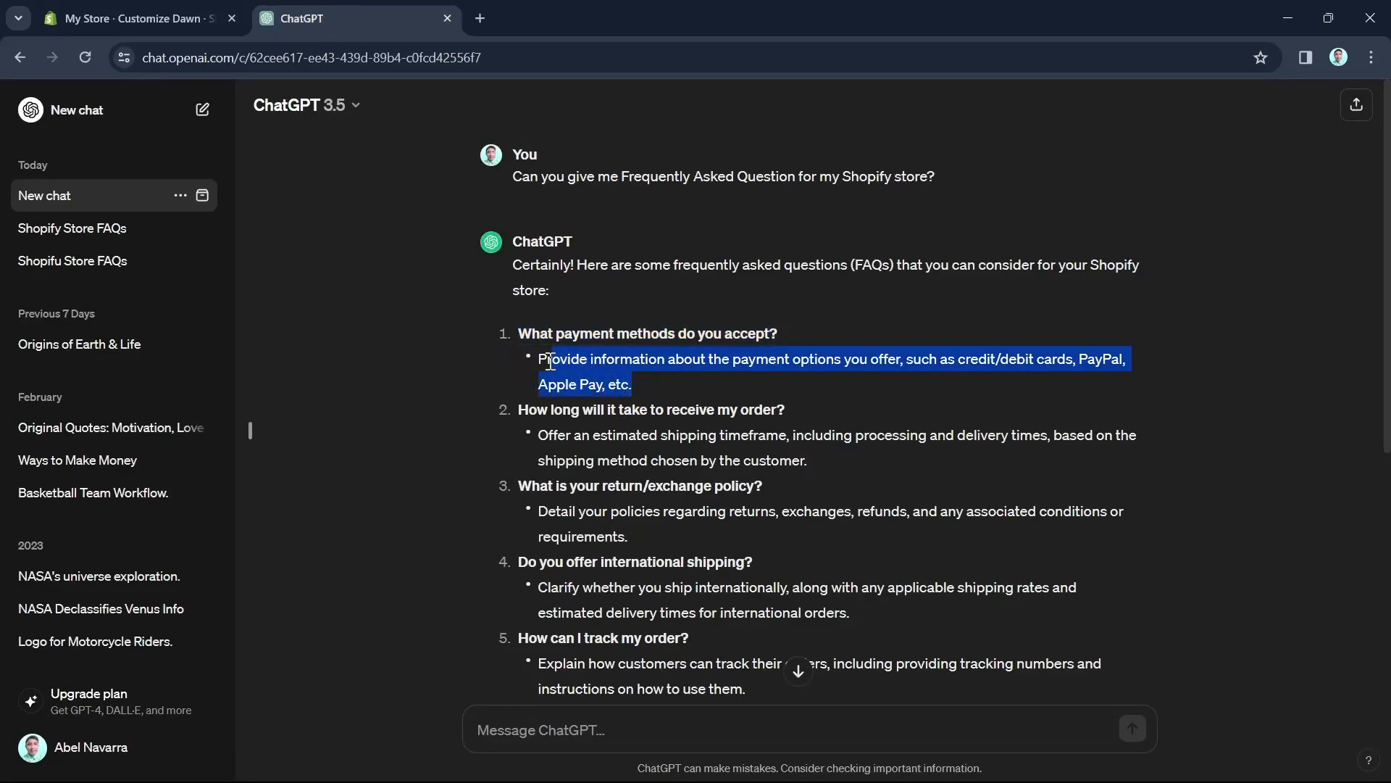
left_click(203, 21)
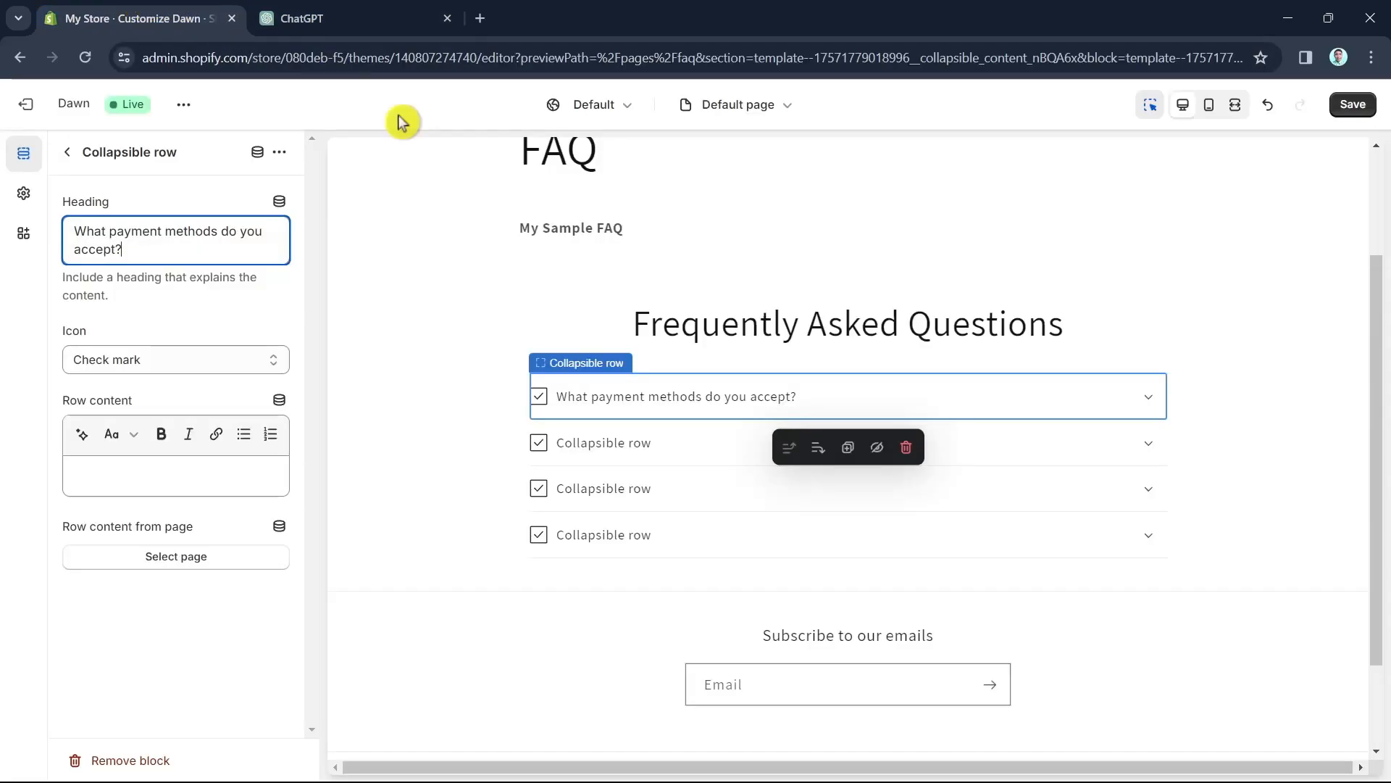
left_click(1147, 397)
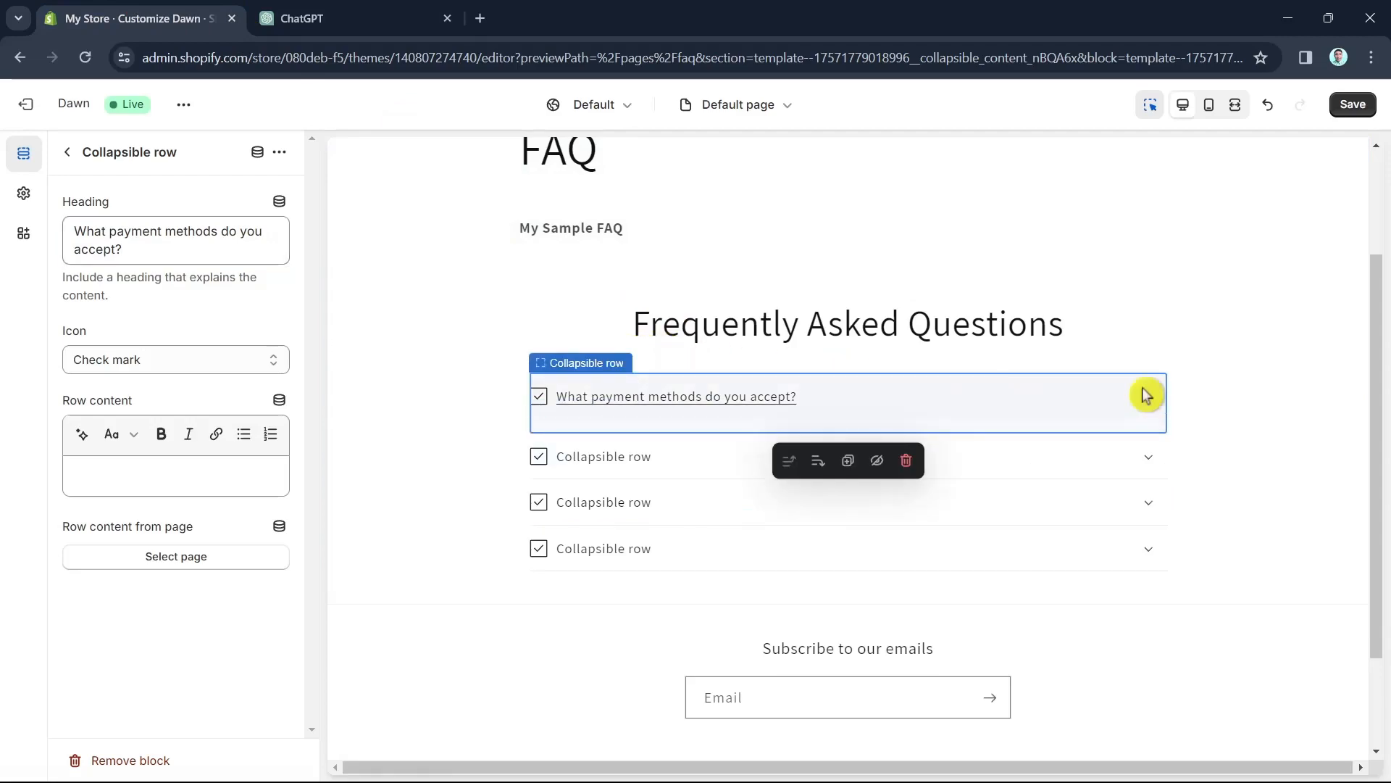
left_click(130, 475)
key("ctrl+v")
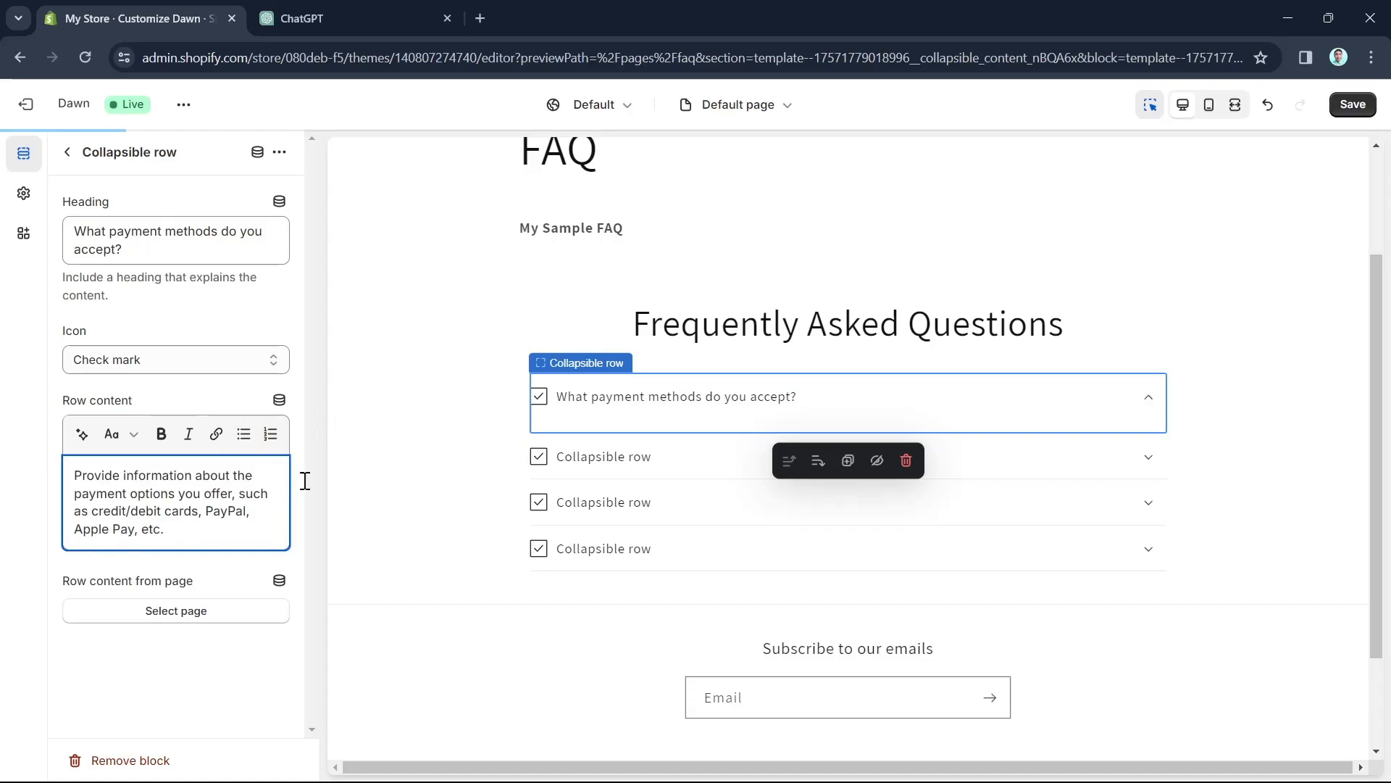
left_click(1130, 411)
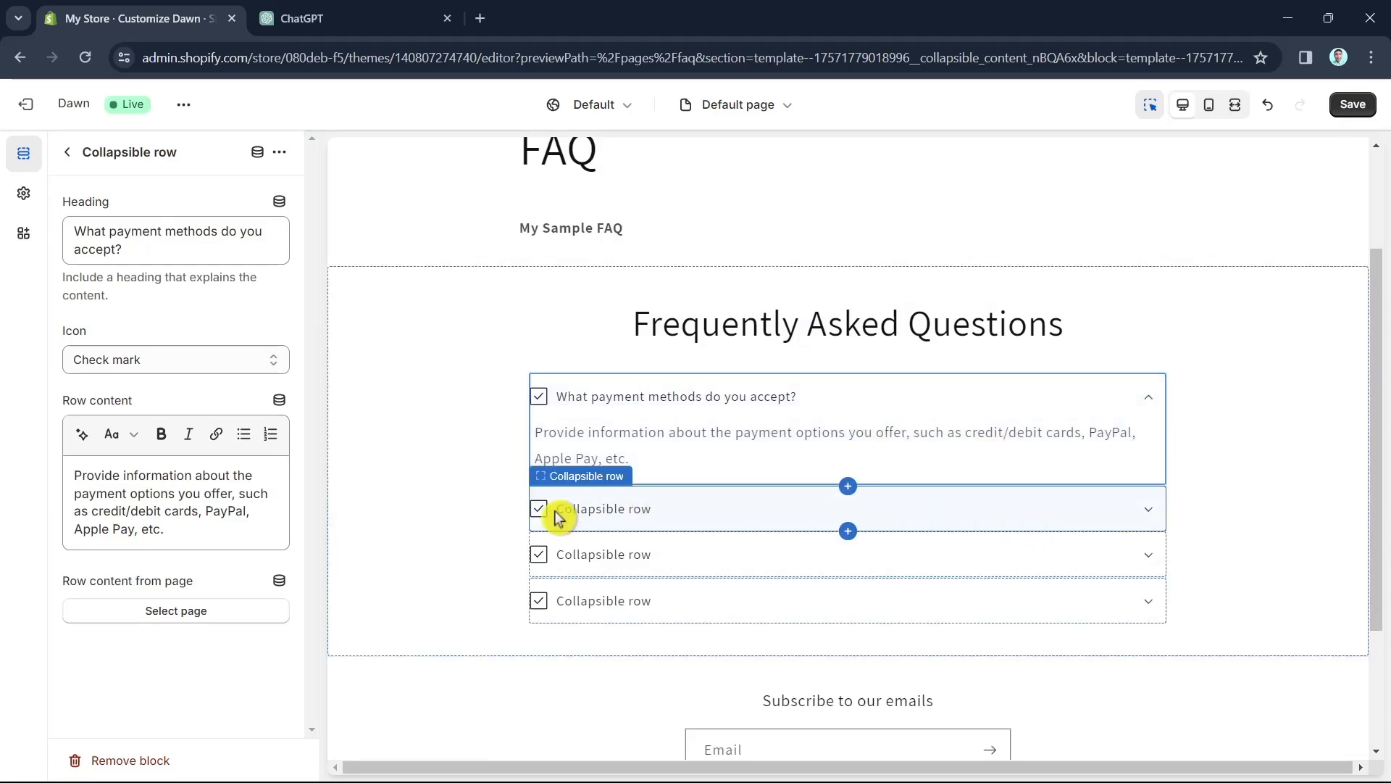
Copy "How long will it take to receive my order?" from ChatGPT and use it as the second collapsible row's heading
left_click(576, 519)
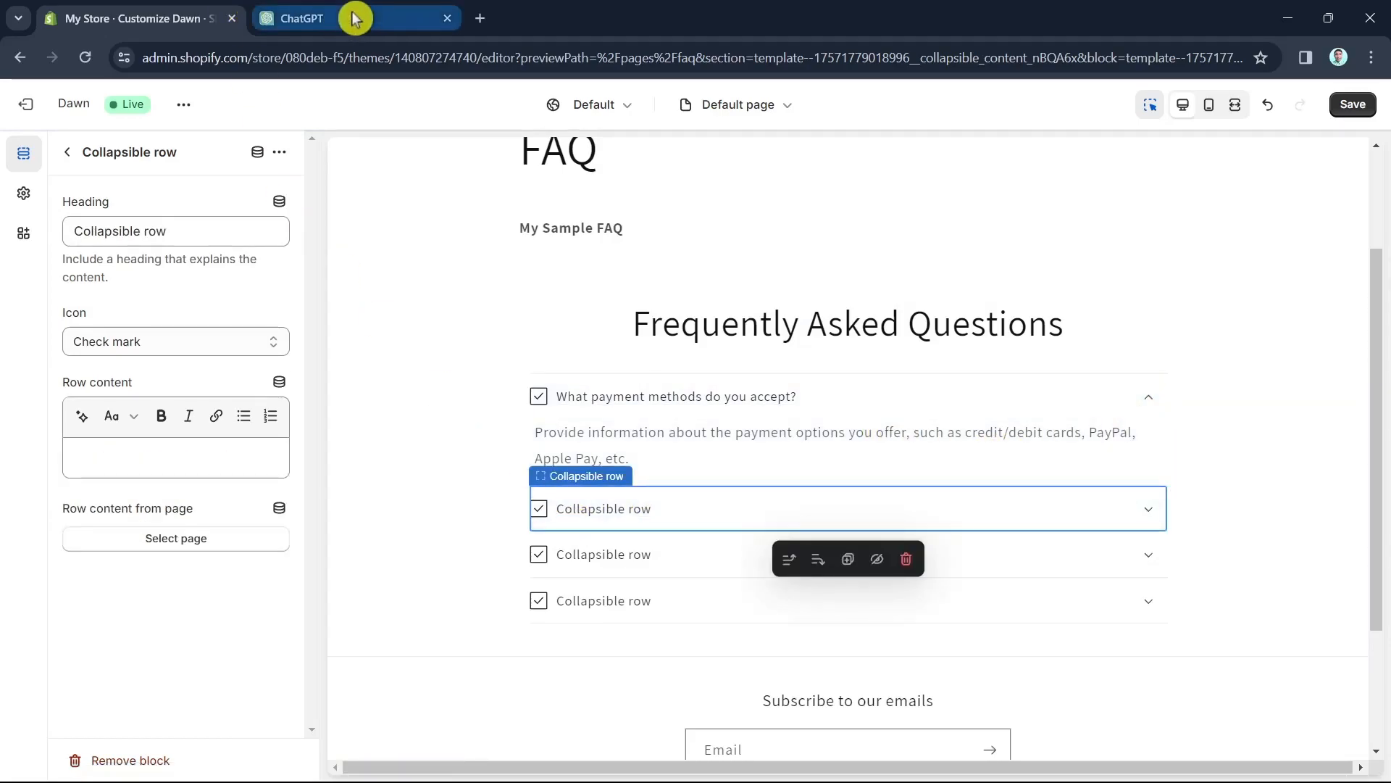
left_click(351, 19)
left_click_drag(523, 408, 777, 404)
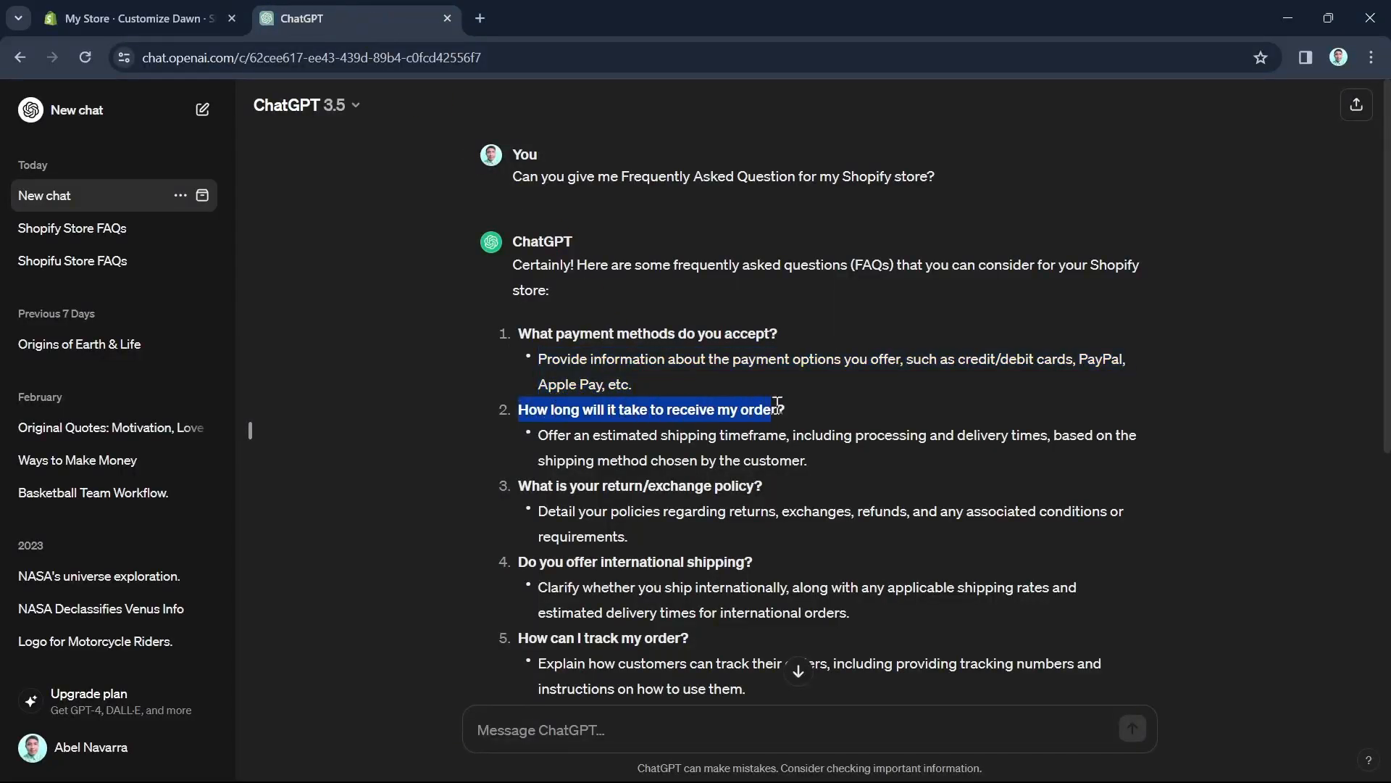
left_click(229, 29)
double_click(133, 234)
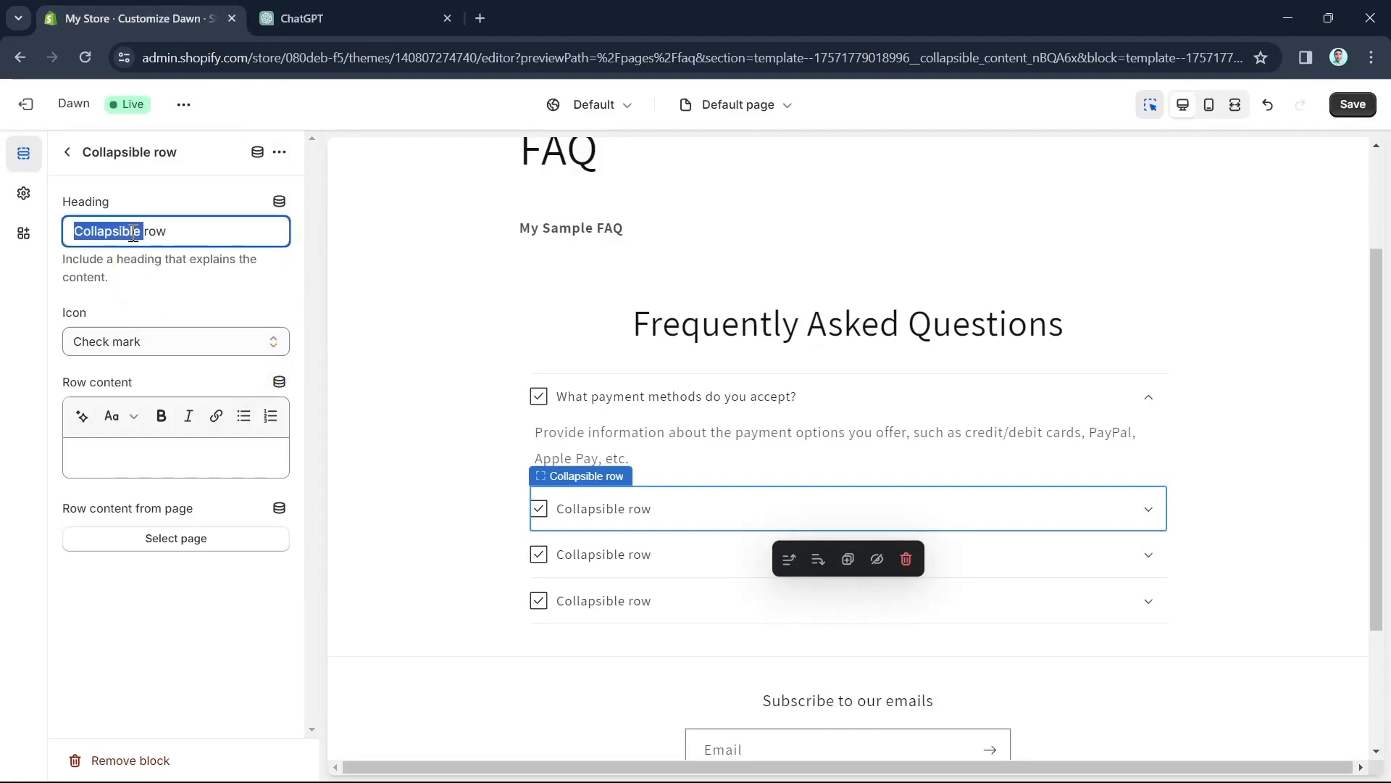
type("How long will it take to receive my order?")
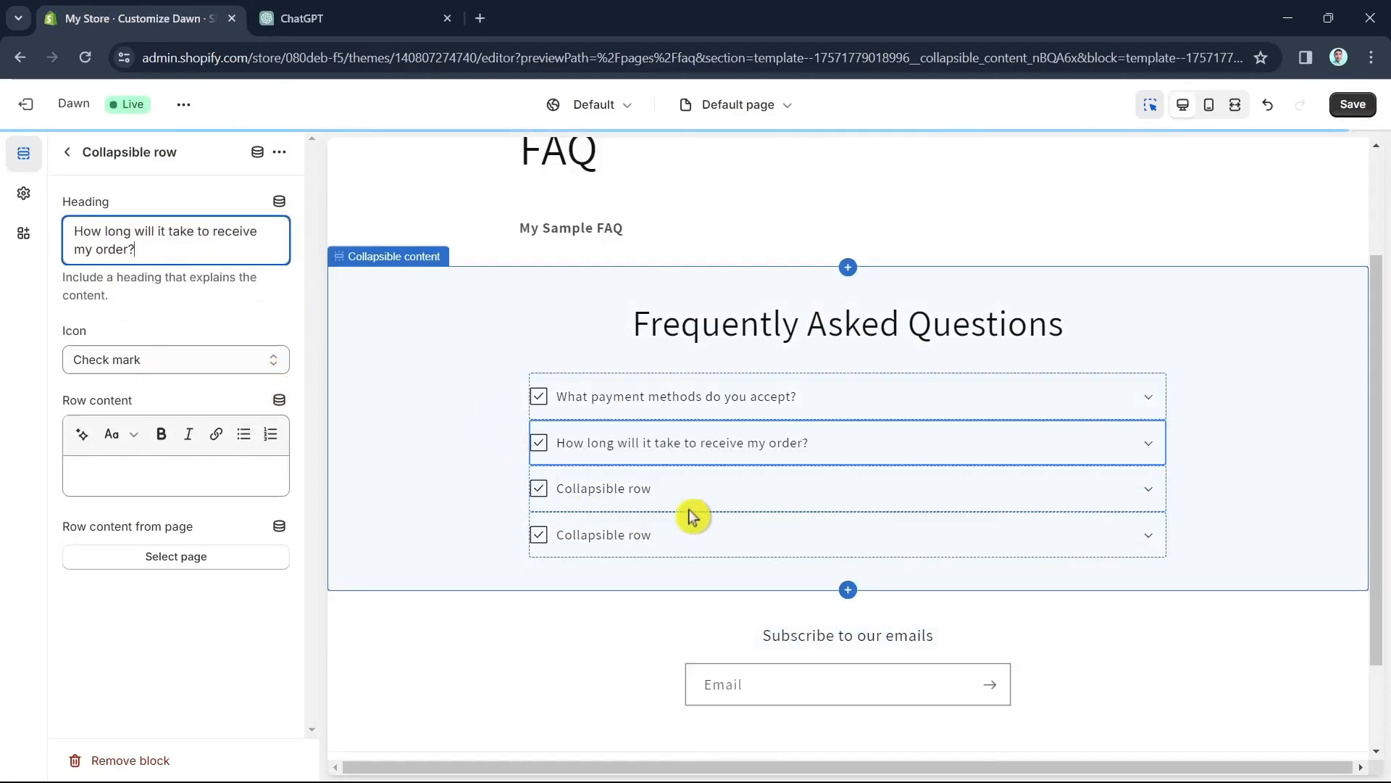
Copy ChatGPT's answer about the estimated shipping timeframe into the second collapsible row's content
left_click(988, 459)
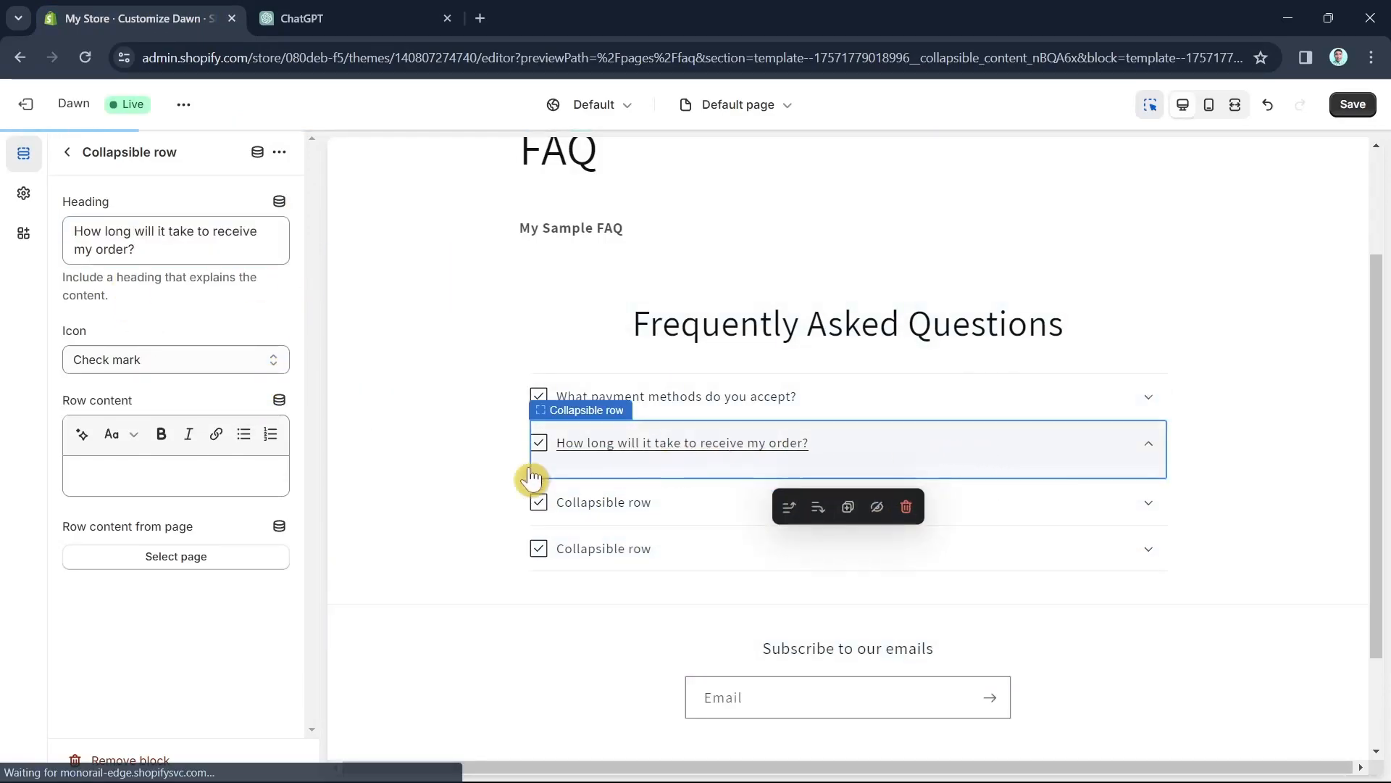
left_click(140, 464)
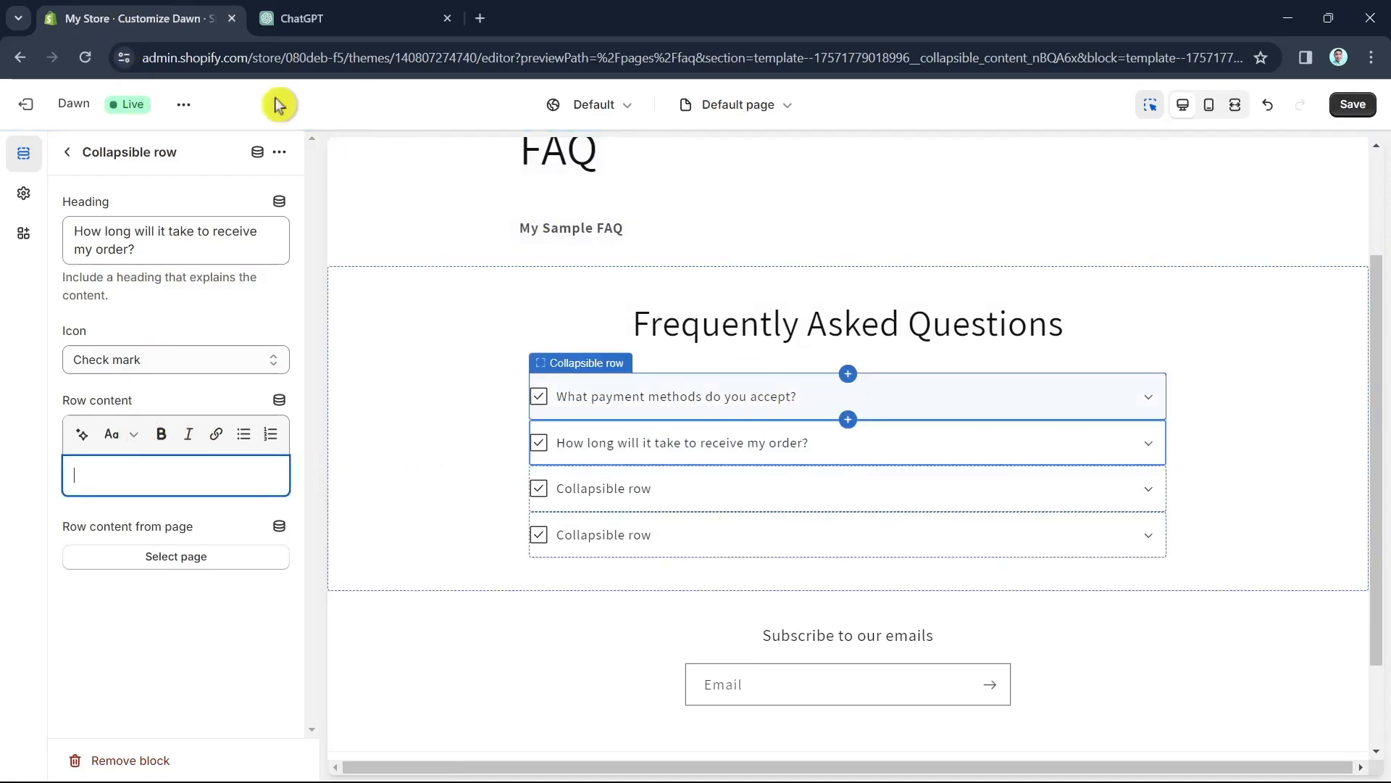
left_click(328, 20)
left_click_drag(543, 440, 833, 463)
key("ctrl+c")
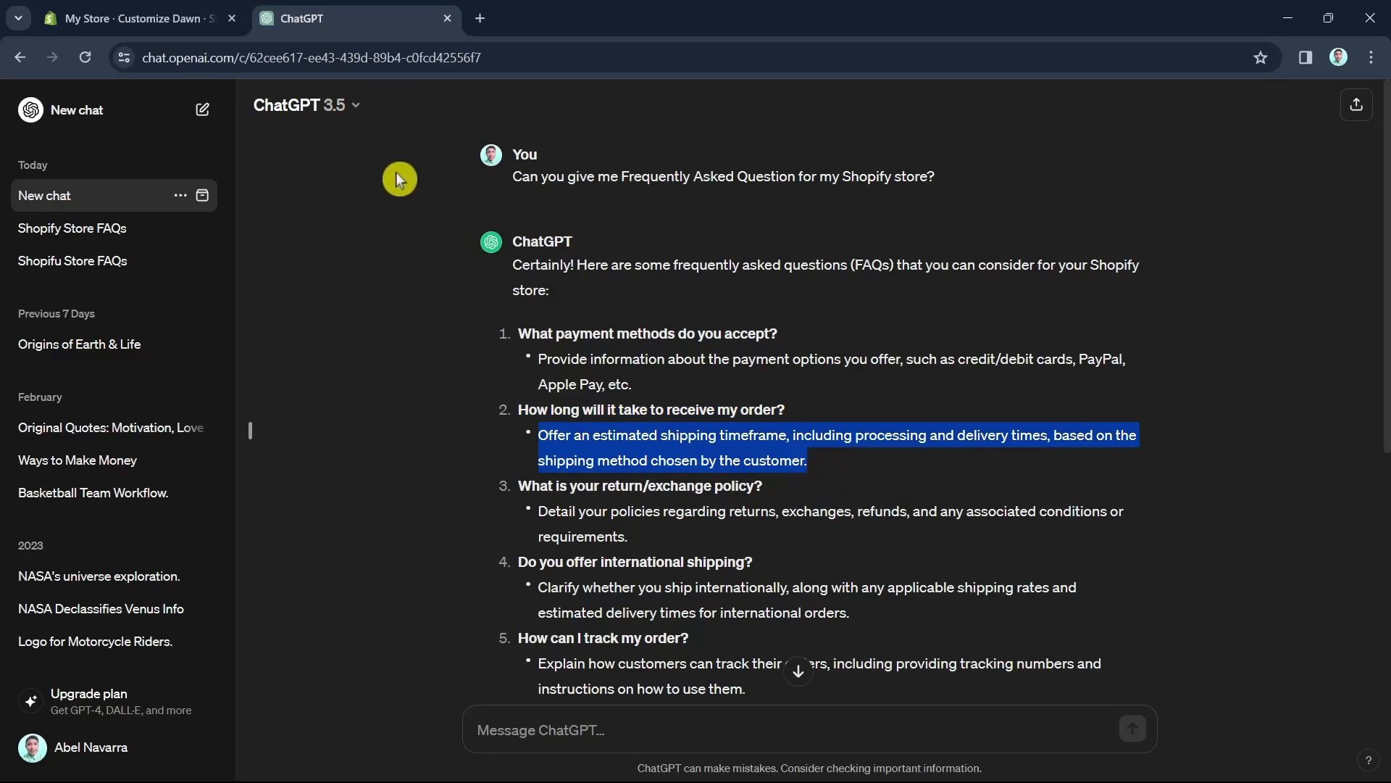
left_click(135, 18)
key("ctrl+v")
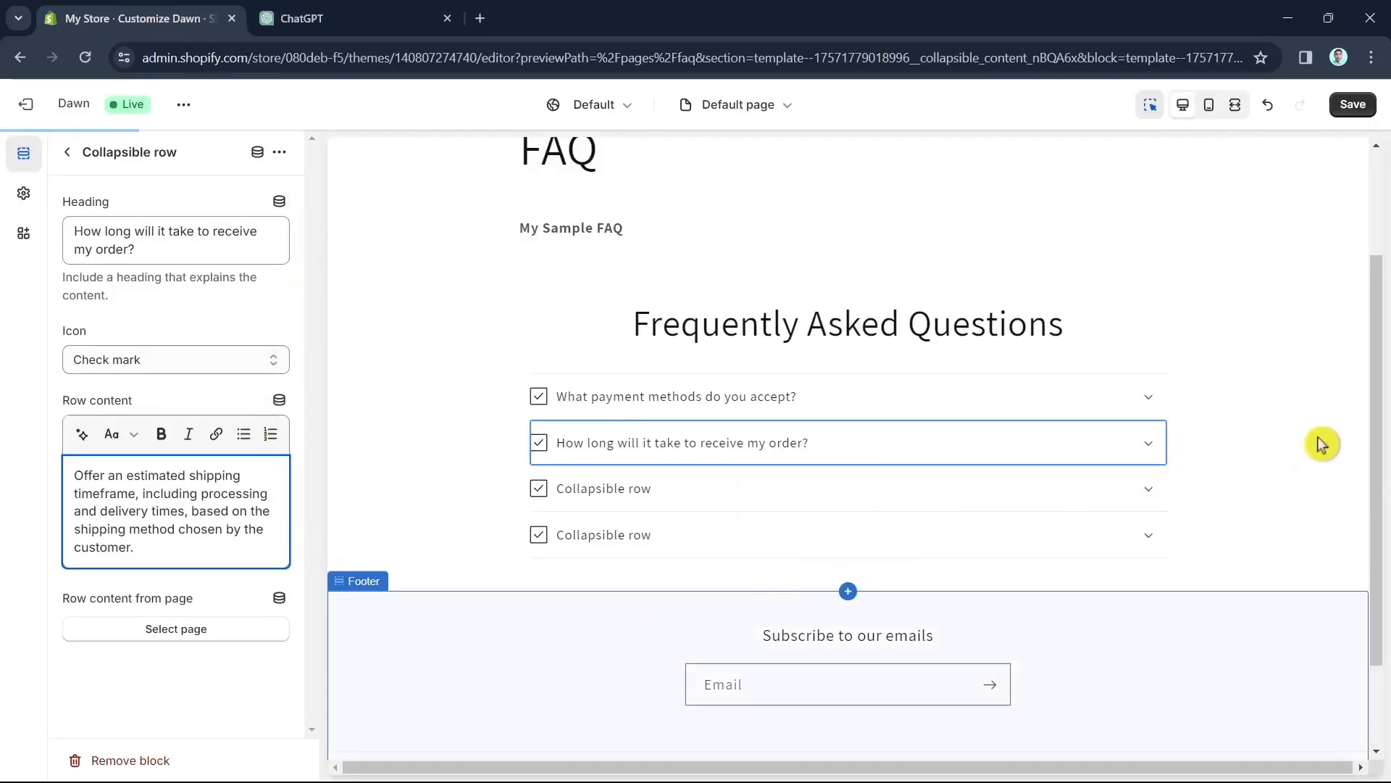
left_click(1008, 458)
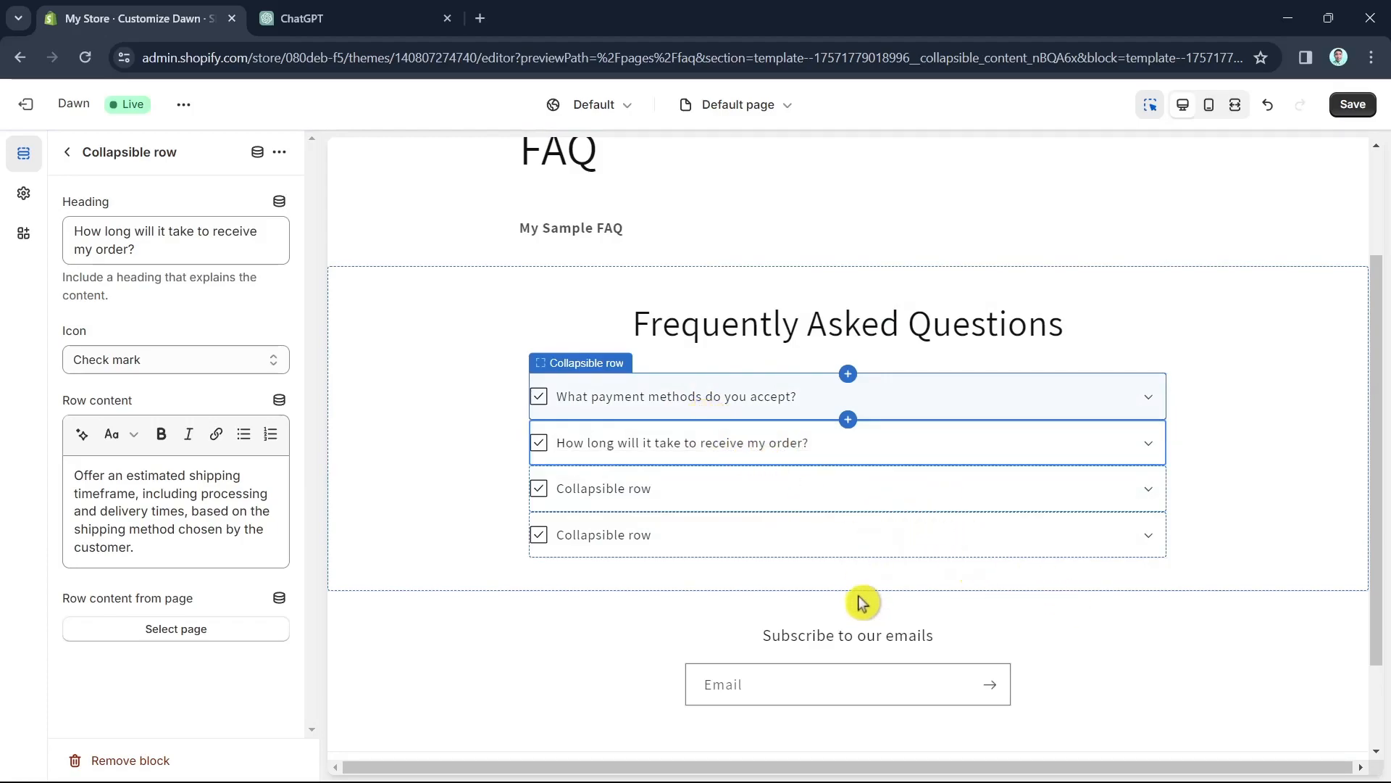
Set the Collapsible content section's color scheme to Scheme 5 and save the theme changes
left_click(1311, 545)
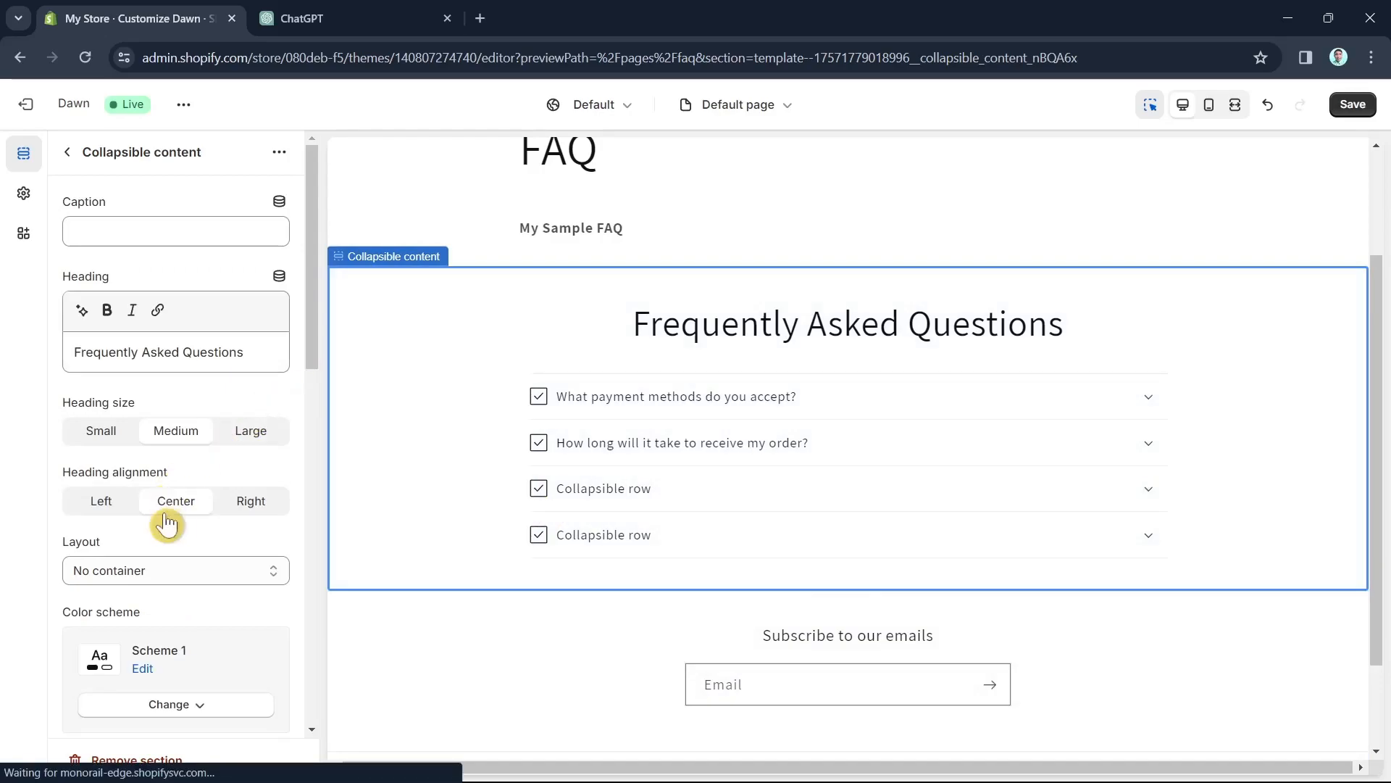
scroll(266, 606, "down", 4)
scroll(264, 604, "up", 4)
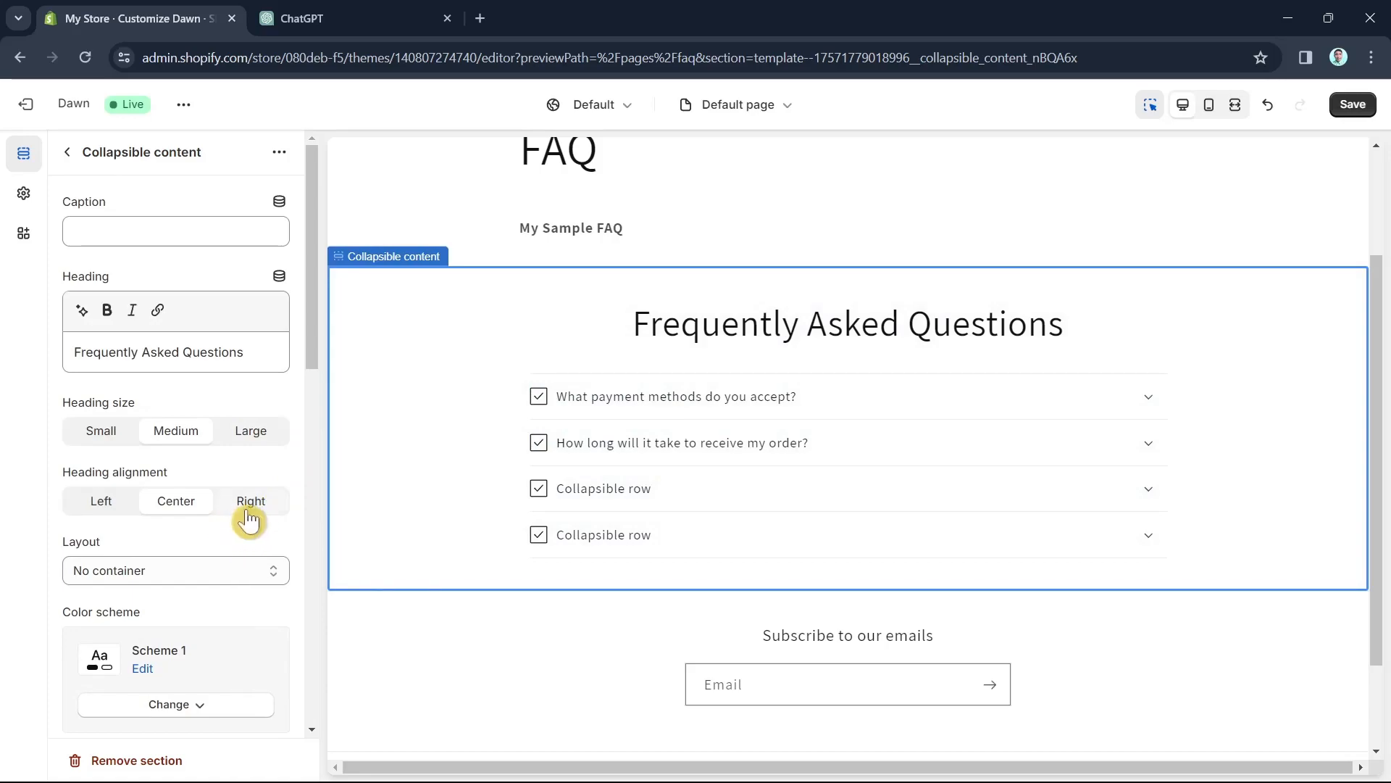
scroll(242, 500, "down", 1)
scroll(242, 497, "up", 1)
scroll(217, 586, "down", 2)
left_click(192, 558)
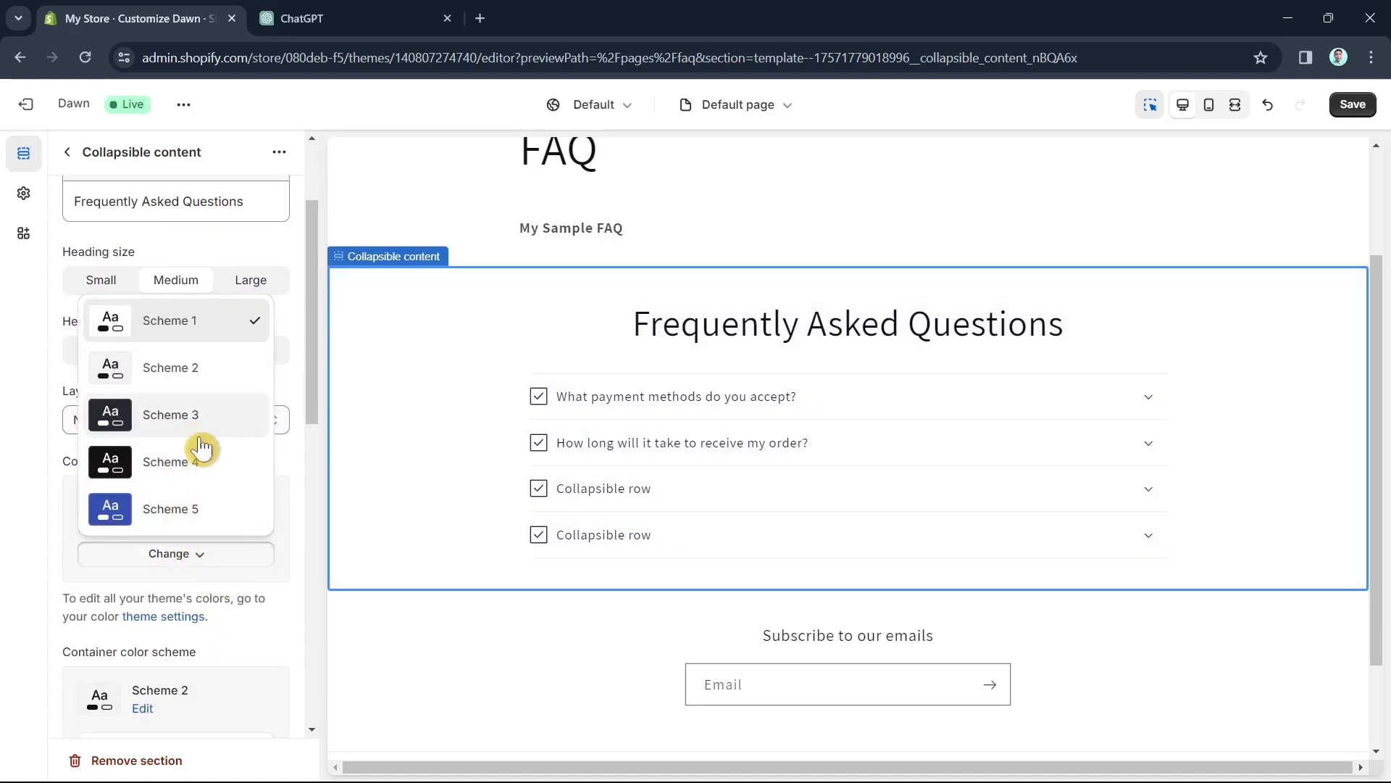
left_click(185, 510)
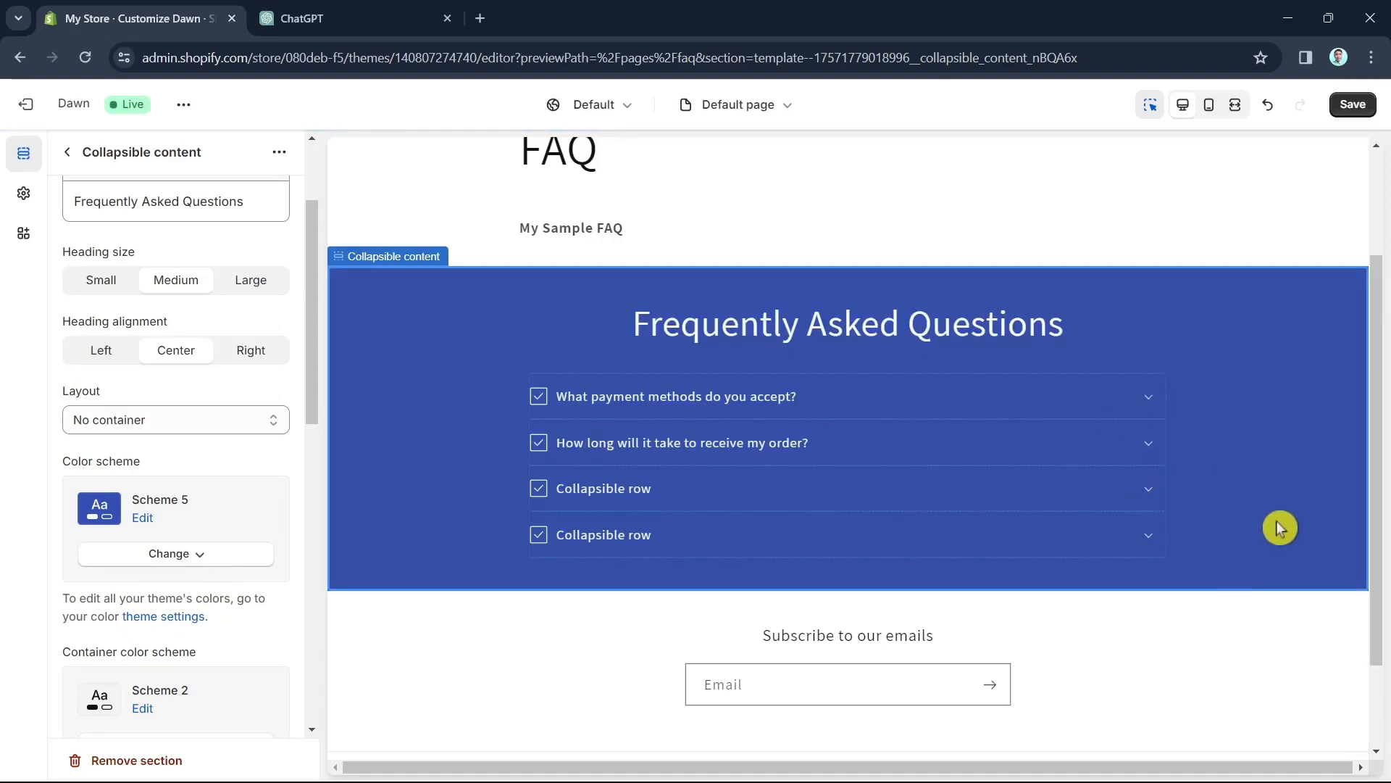
left_click(1351, 108)
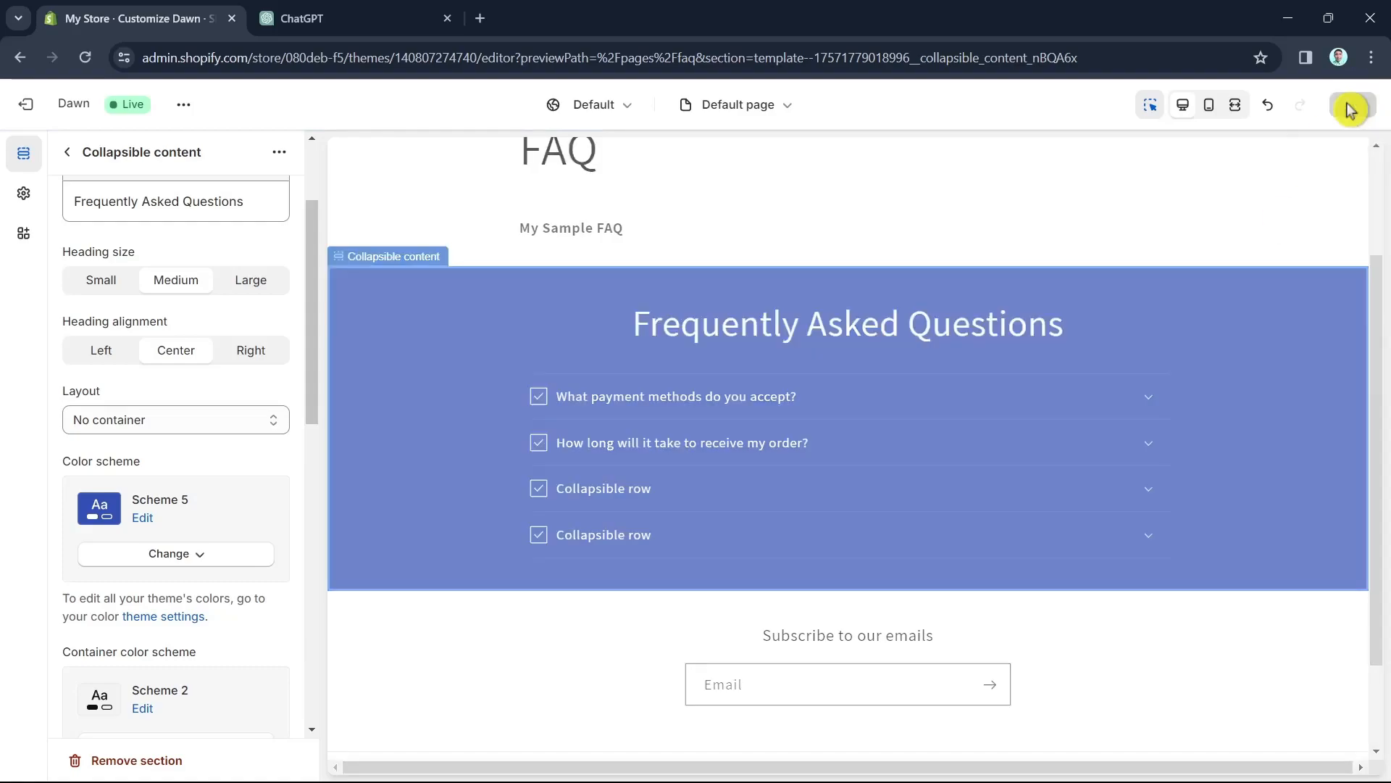